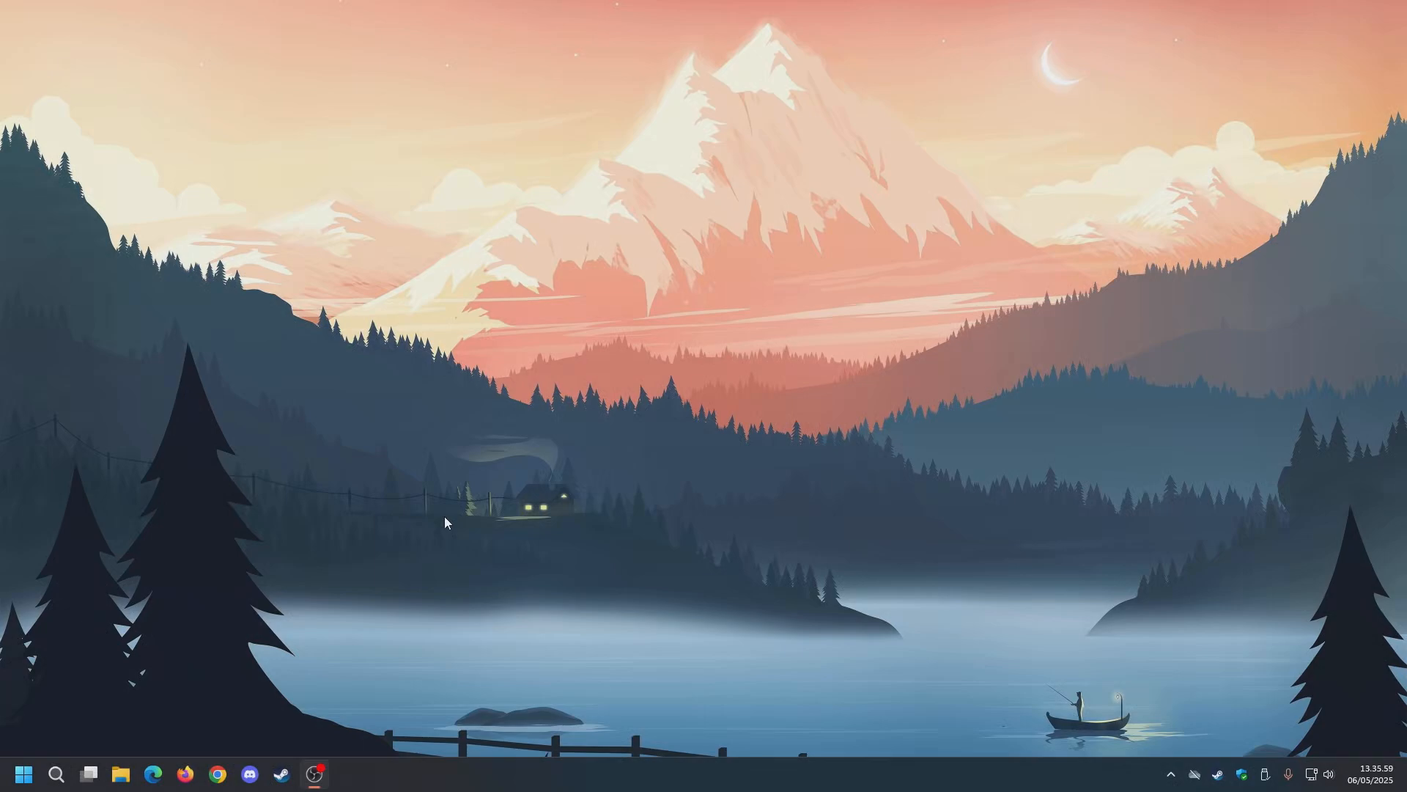
Launch Oracle VirtualBox from a Windows start-menu search for 'virt'.
key("super")
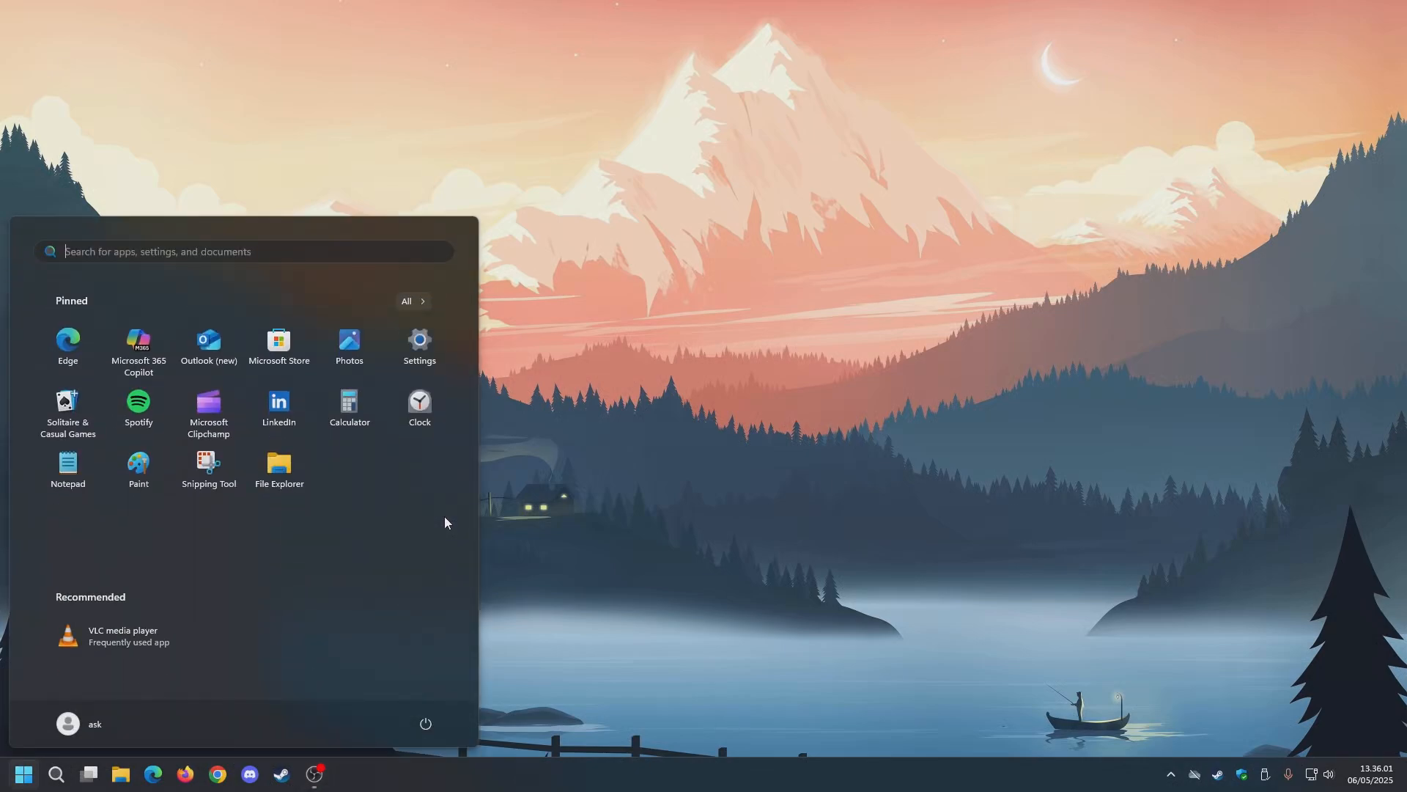
type("virt")
key("Return")
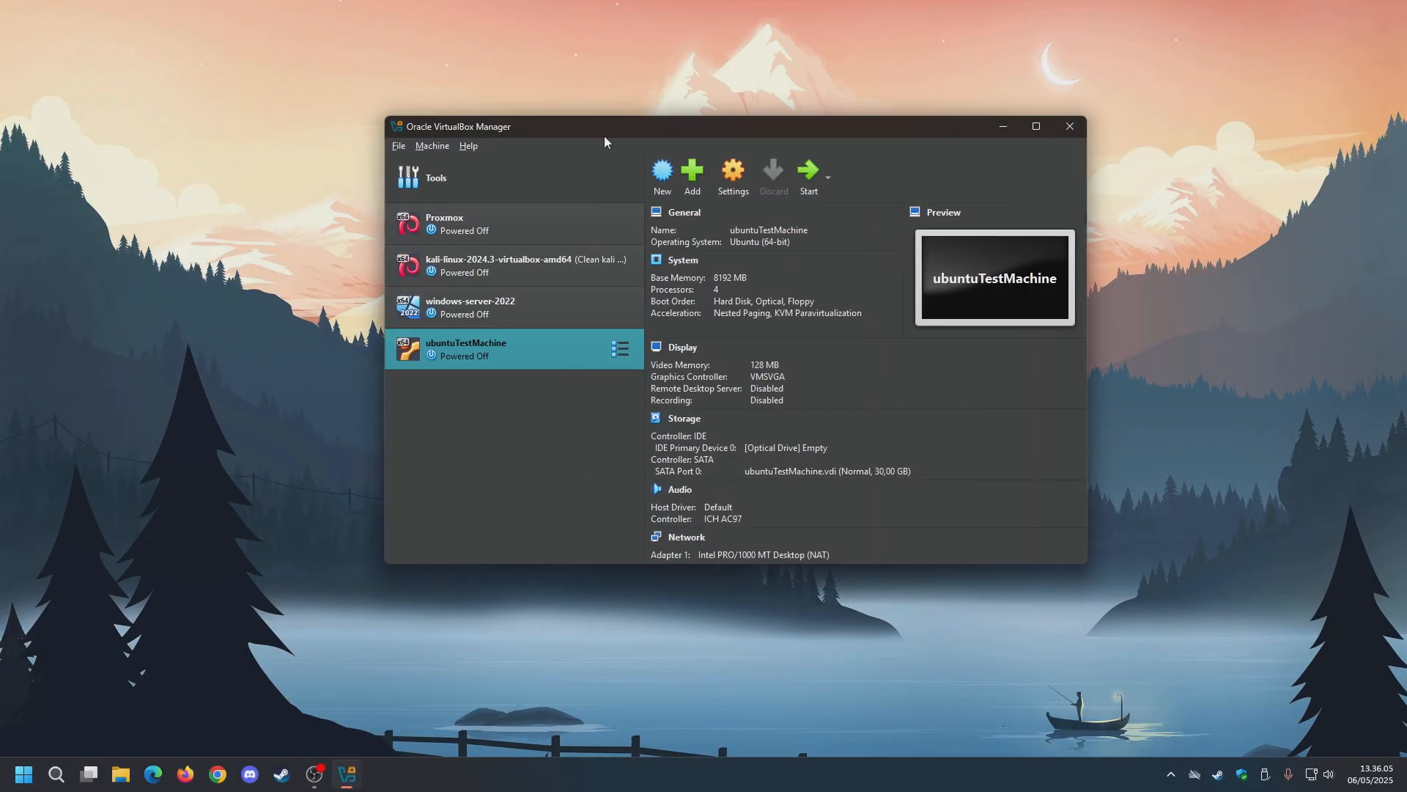
Remove the ubuntuTestMachine VM, deleting all its files, then minimize VirtualBox Manager.
left_click_drag(604, 135, 552, 126)
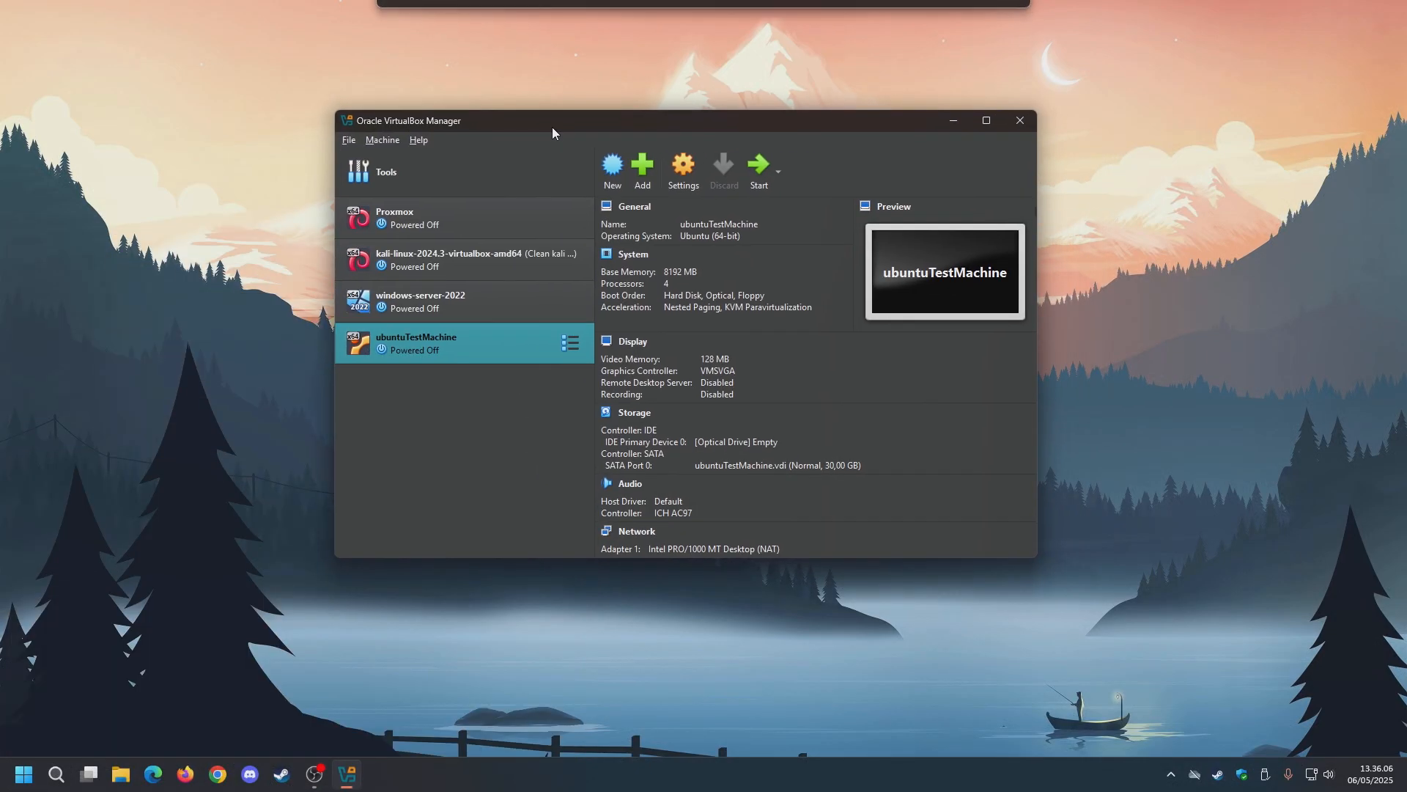
right_click(504, 344)
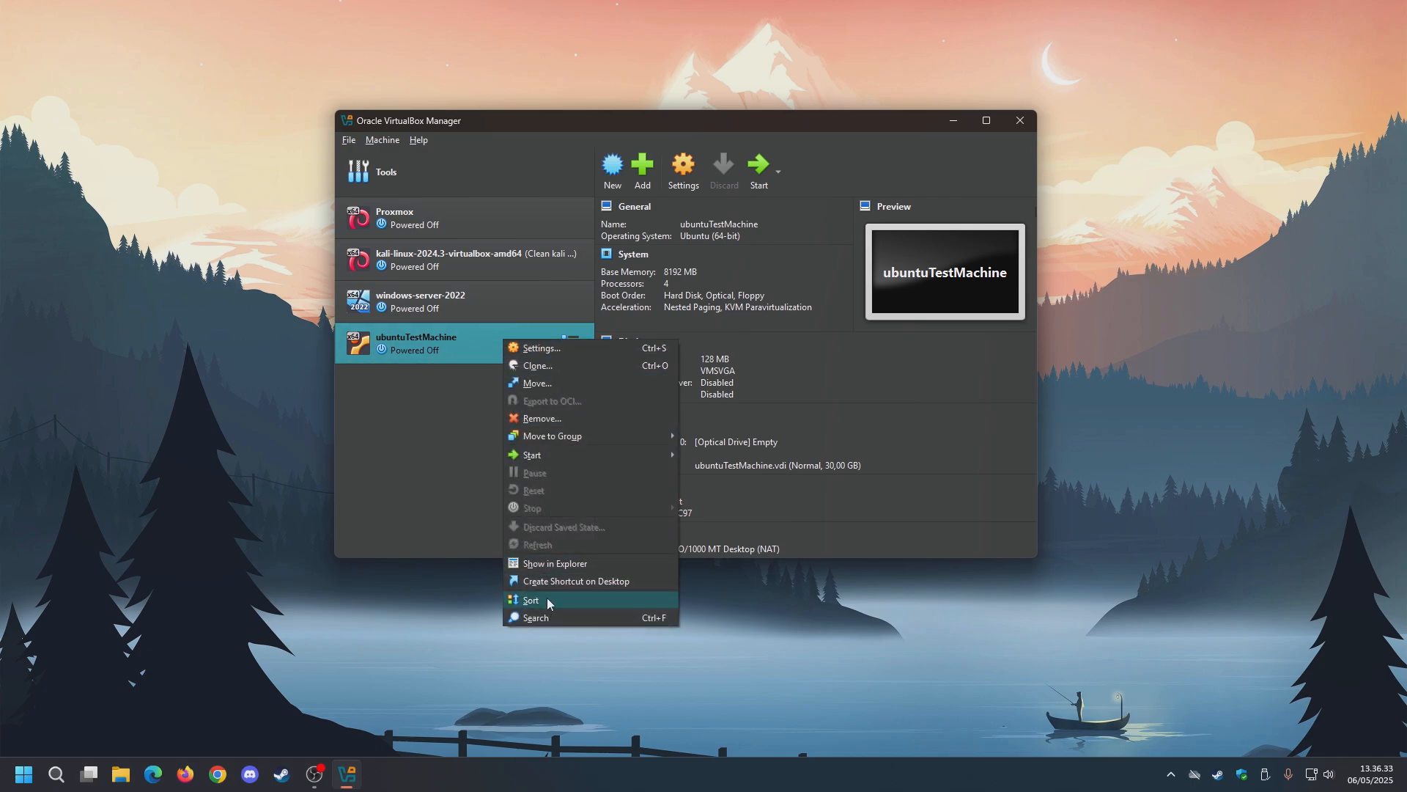
left_click(558, 418)
left_click(623, 416)
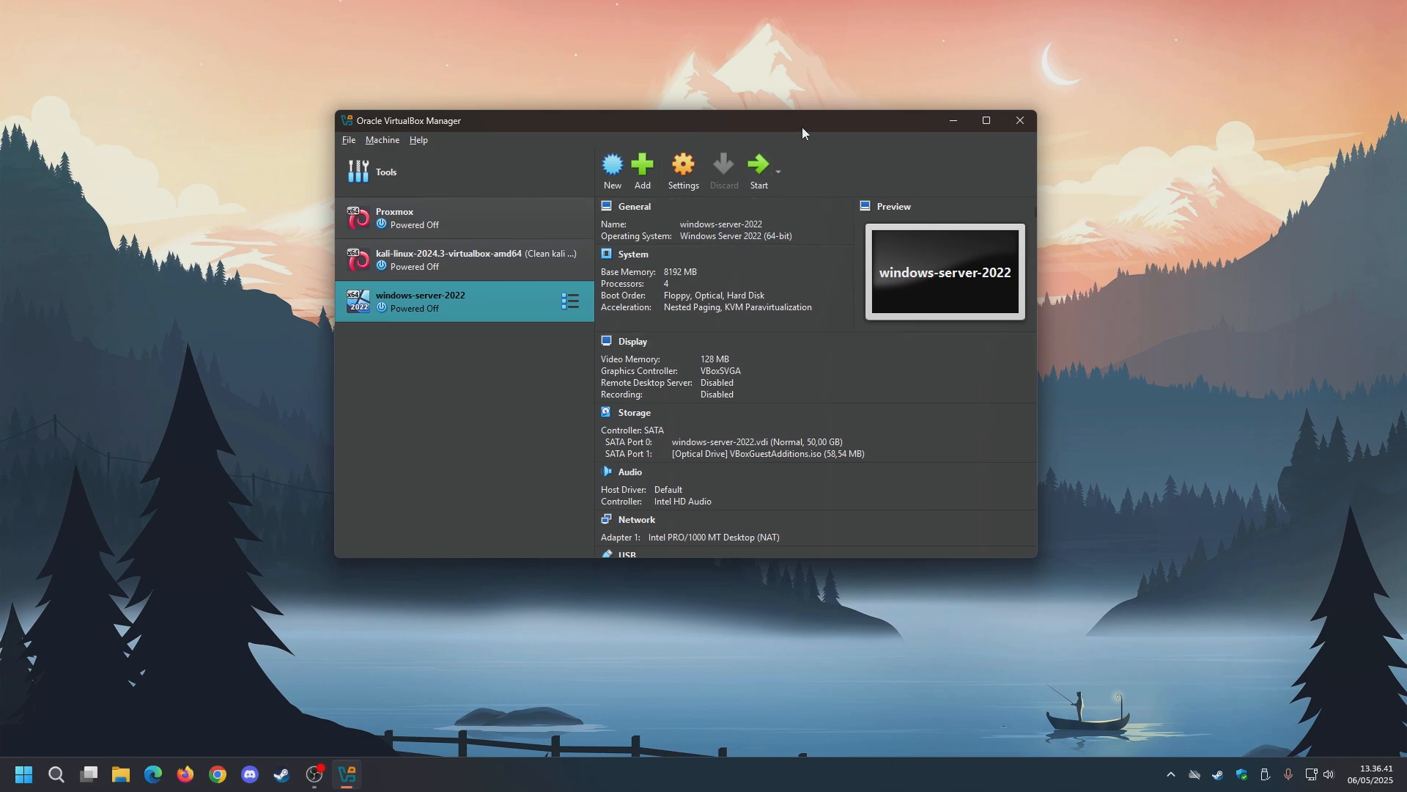
left_click_drag(803, 127, 810, 139)
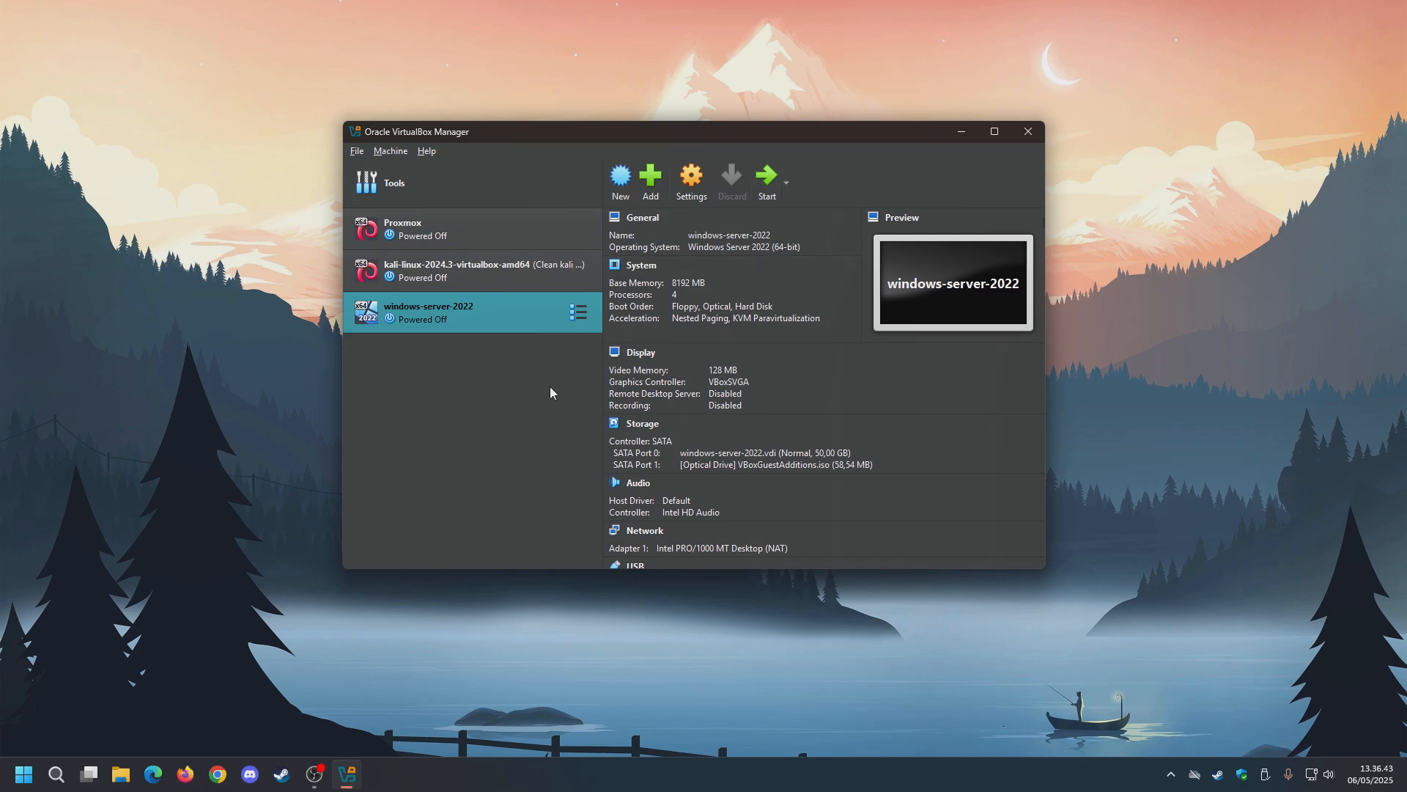
left_click(962, 133)
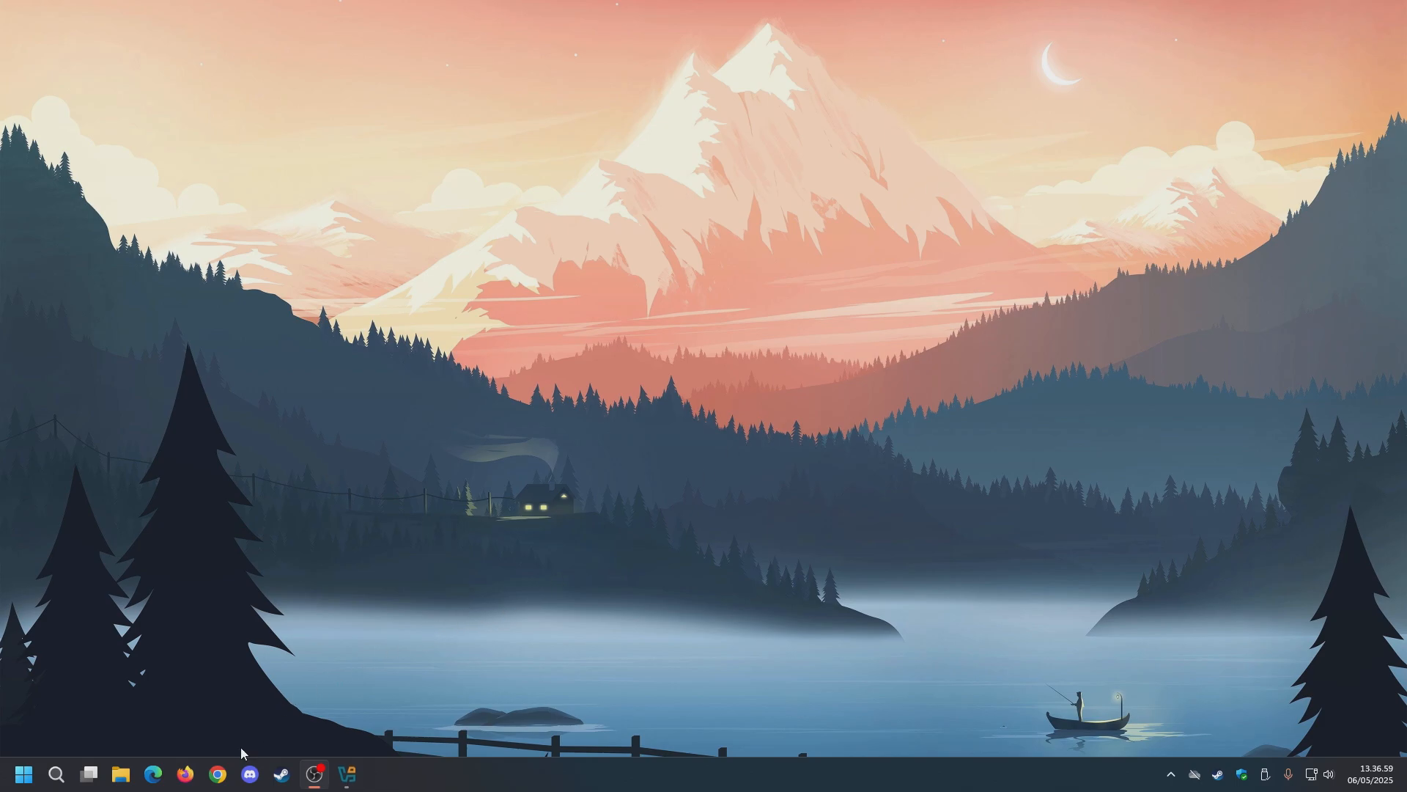
Restore the browser and load ubuntu.com in a new tab.
left_click(218, 775)
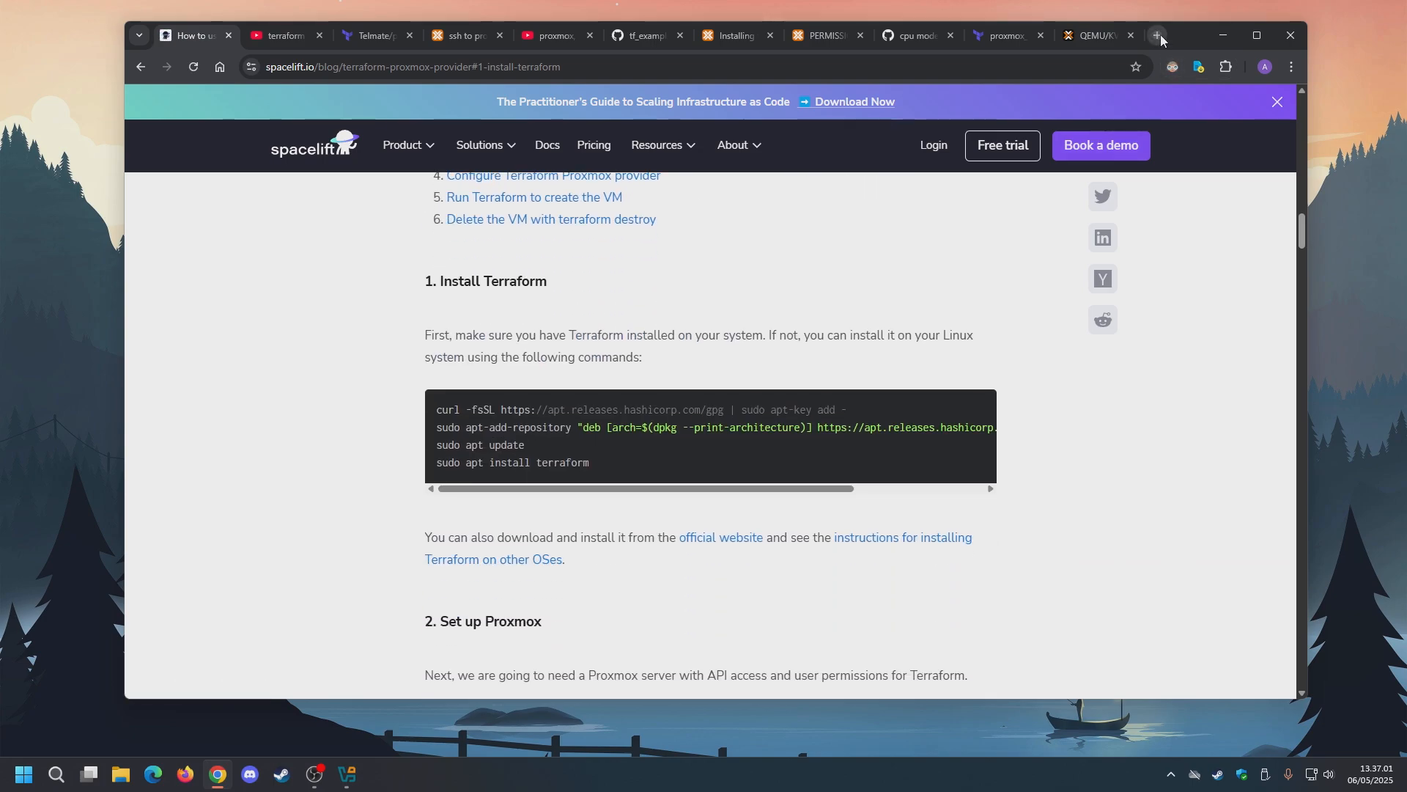
left_click(1157, 35)
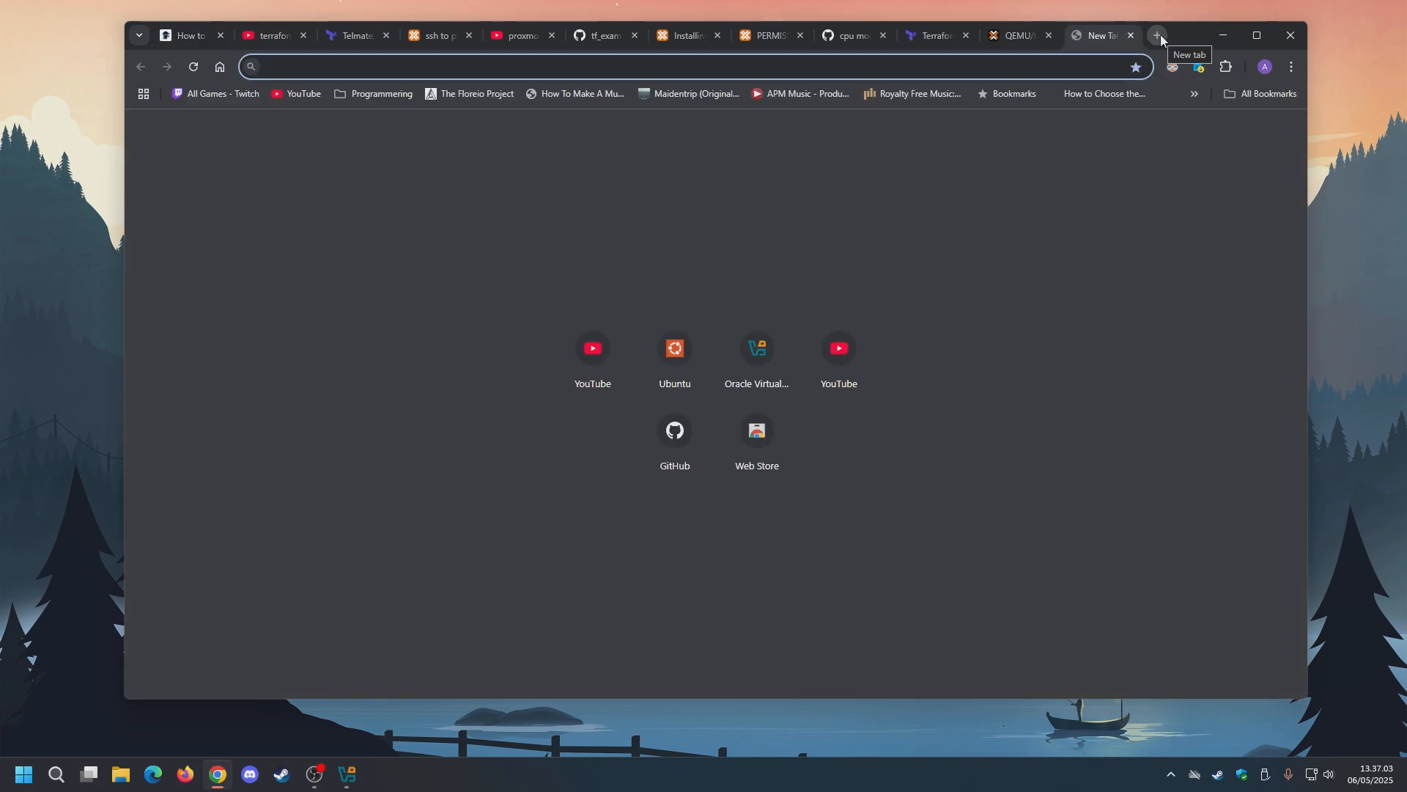
type("ubuntu")
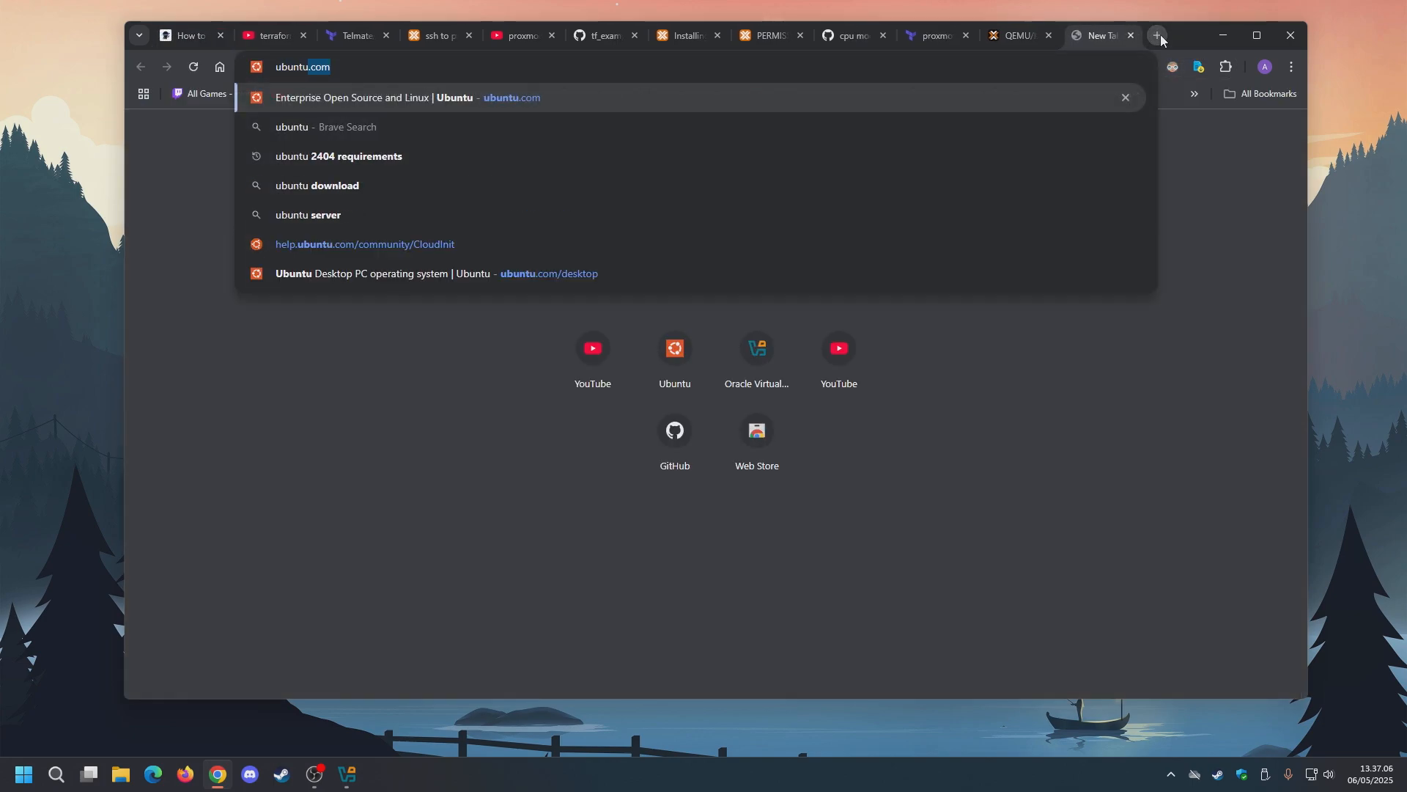
key("Return")
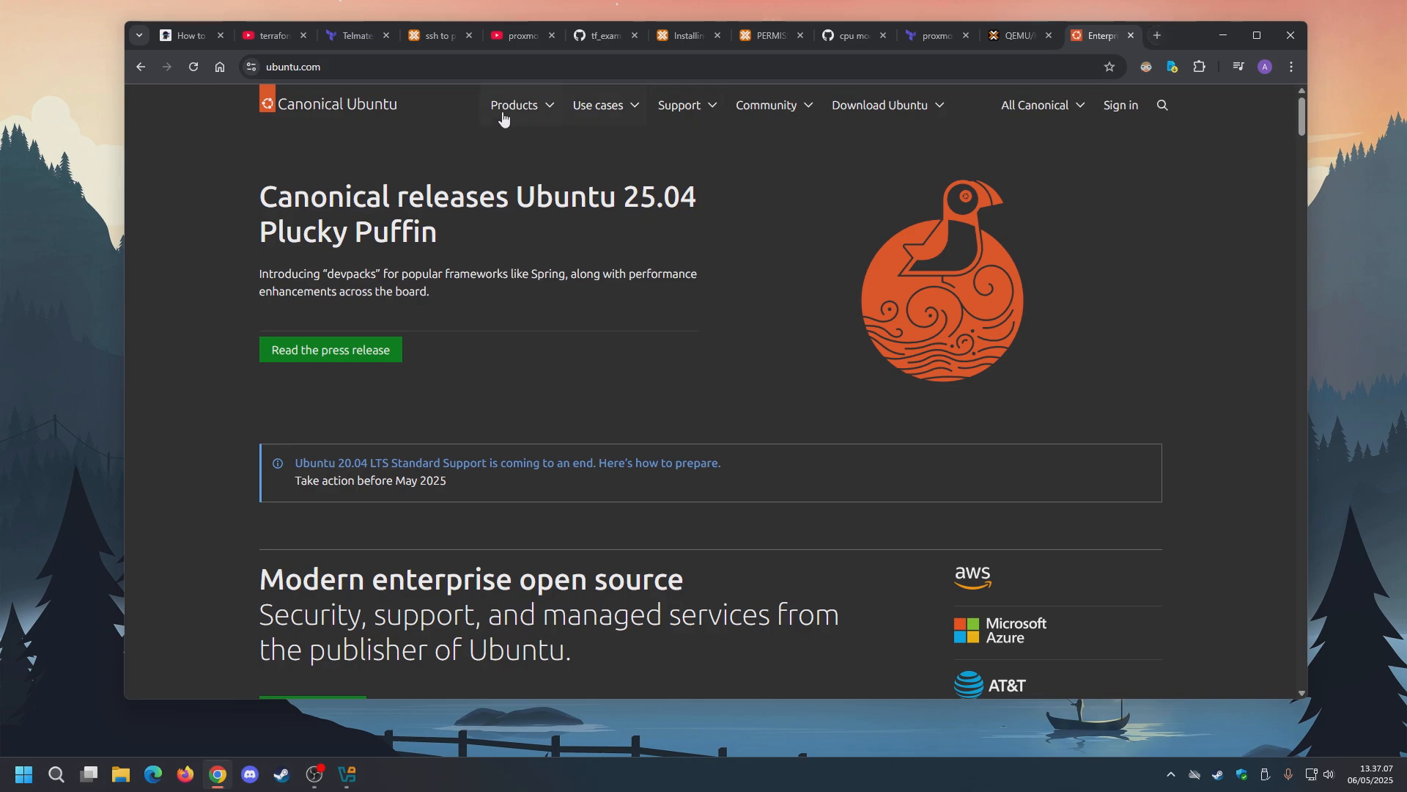
Go to the Ubuntu Desktop page through the Products menu.
left_click(541, 107)
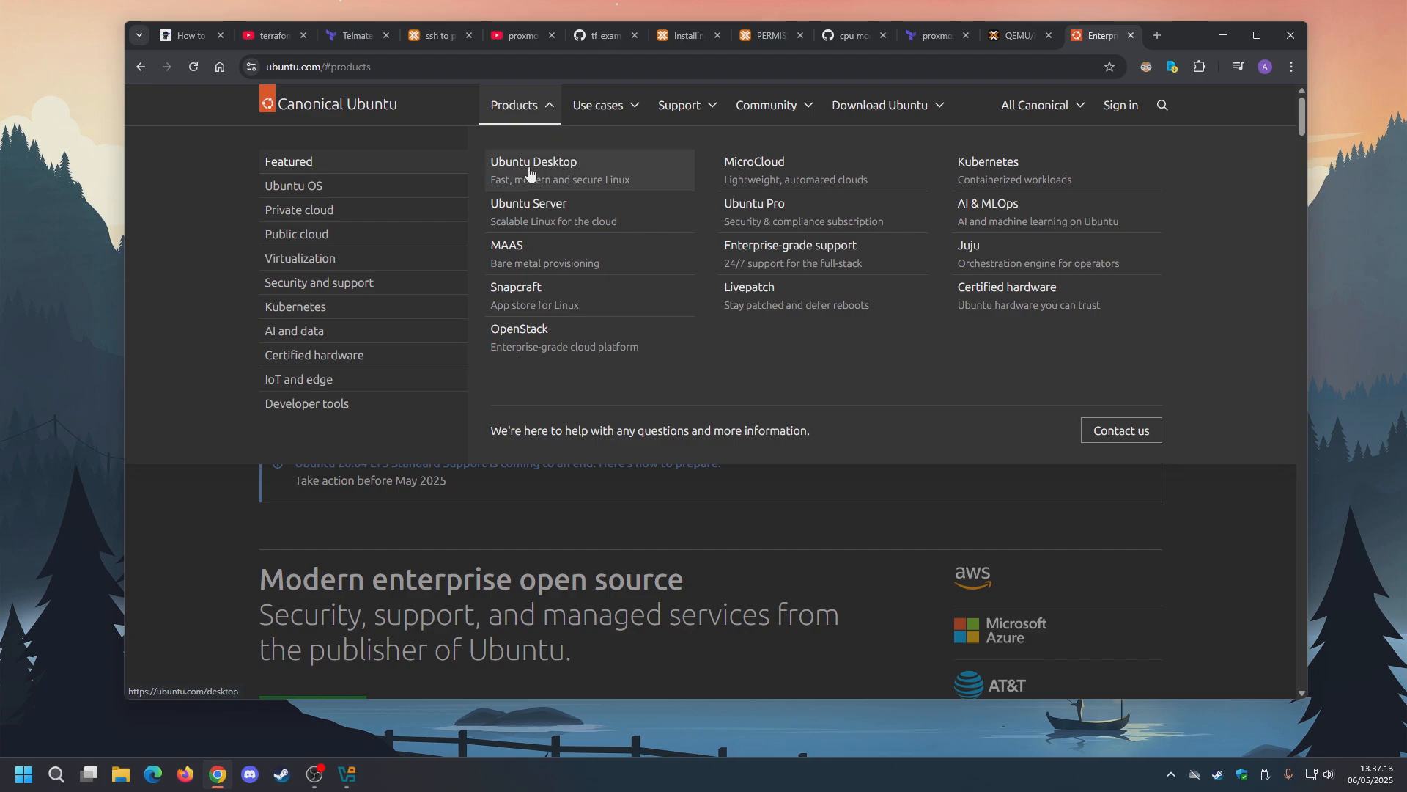
left_click(573, 176)
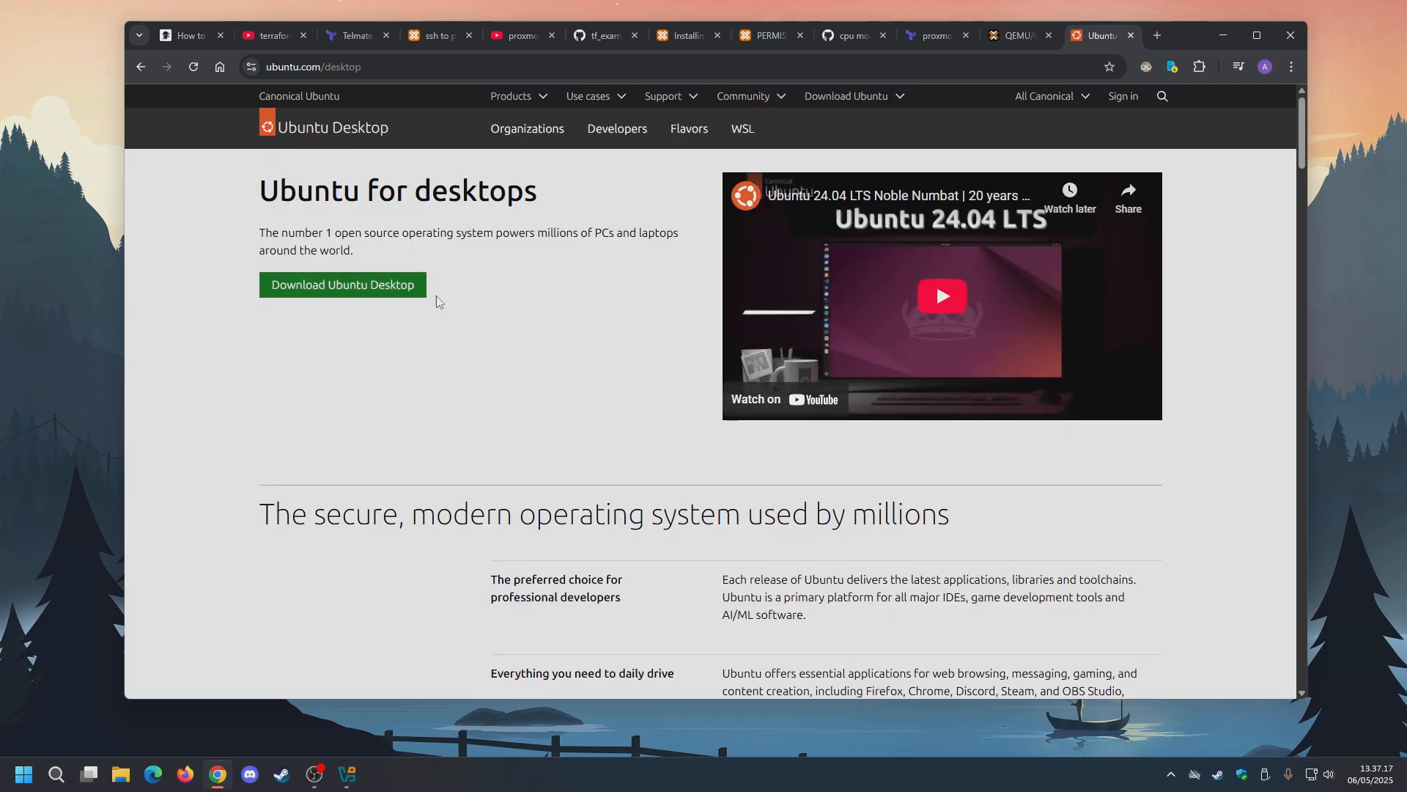
left_click(522, 97)
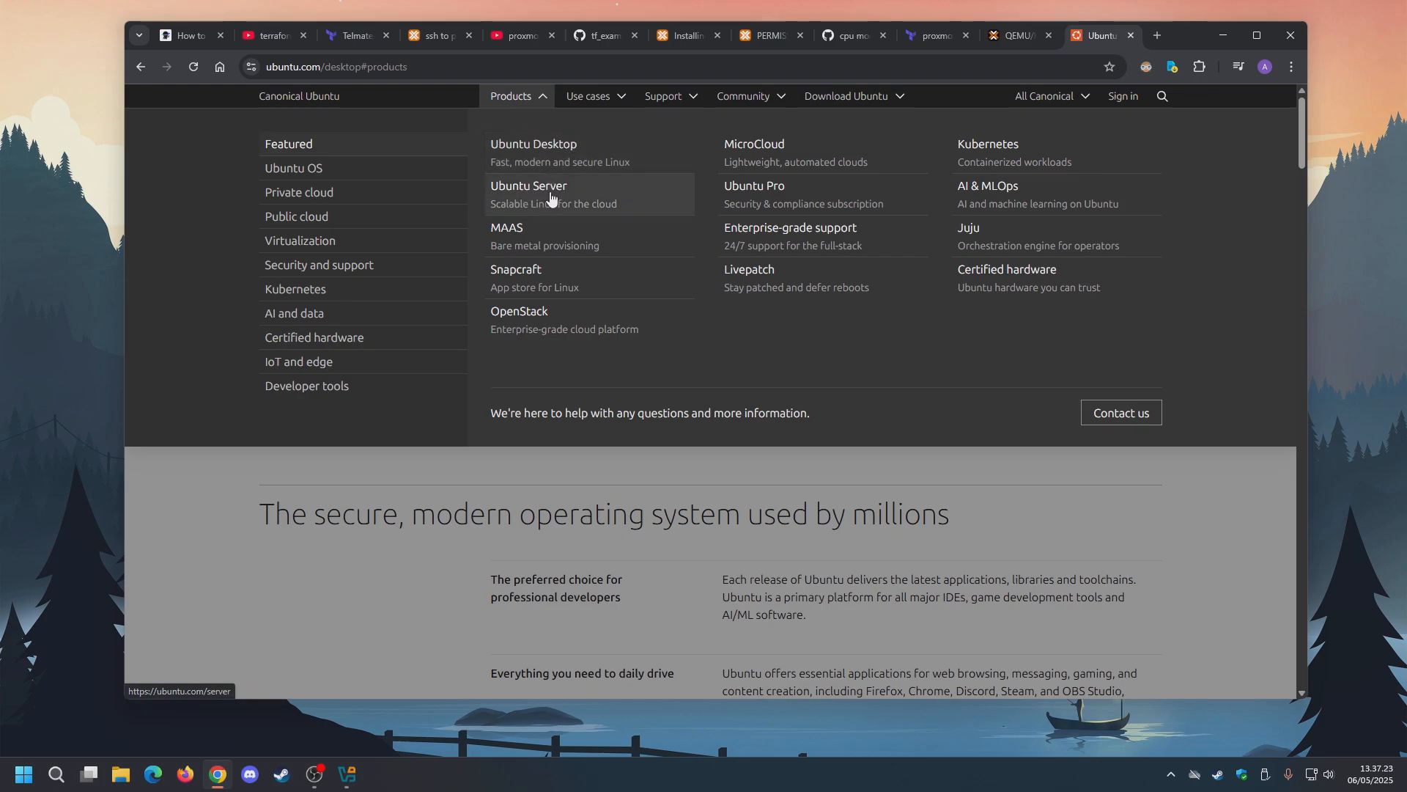
left_click(556, 152)
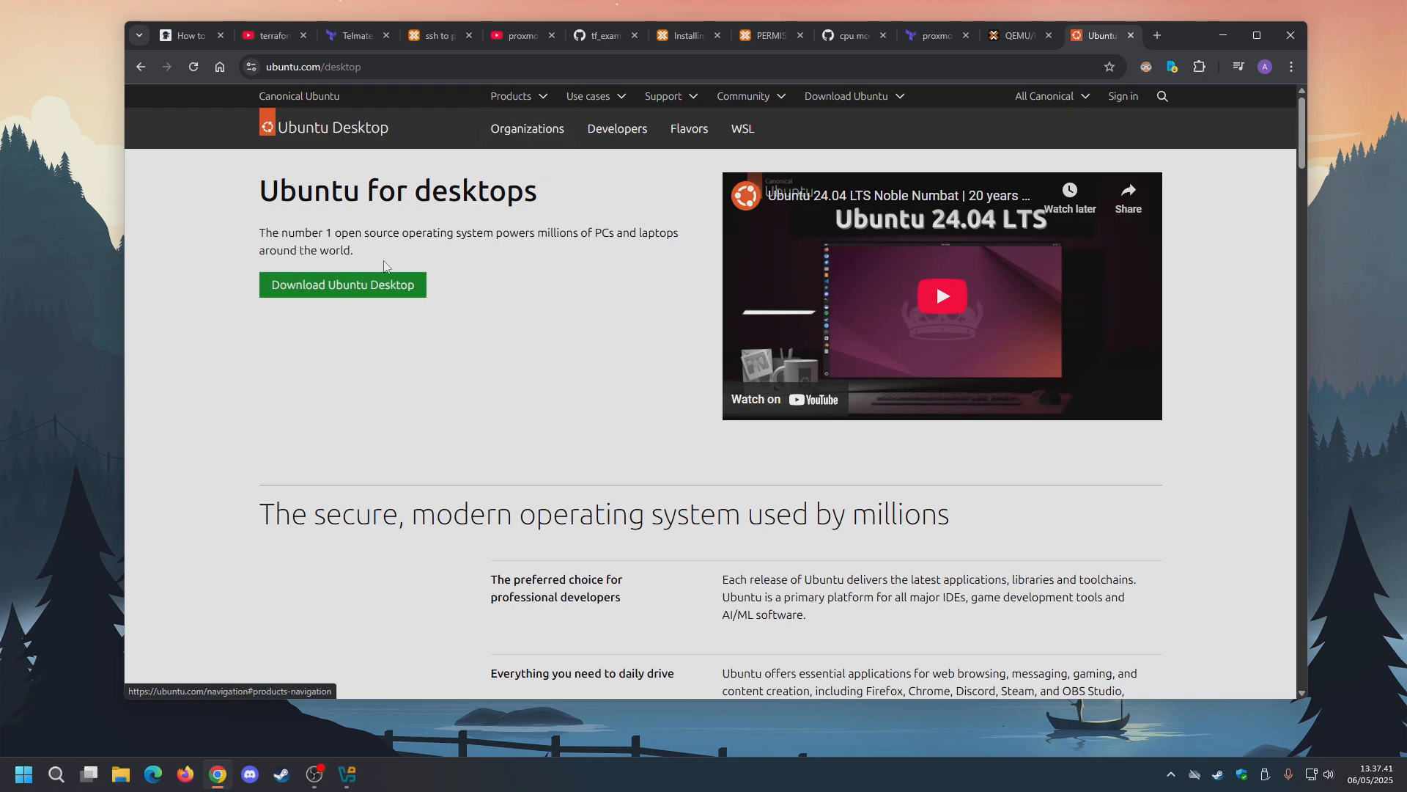
Start downloading Ubuntu Desktop 24.04.2 LTS from the download page.
left_click(337, 290)
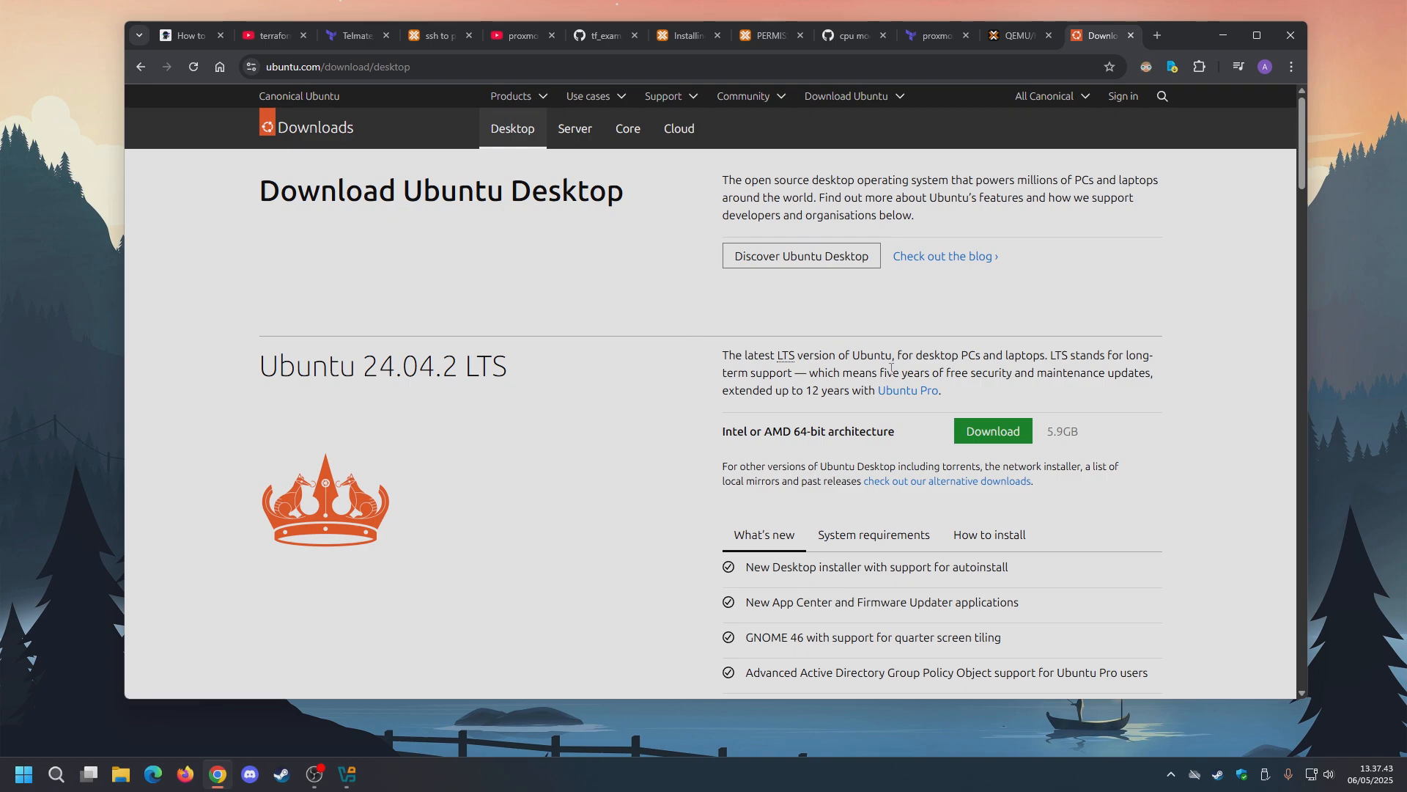
left_click_drag(1047, 433, 1071, 433)
left_click(1098, 437)
left_click(998, 437)
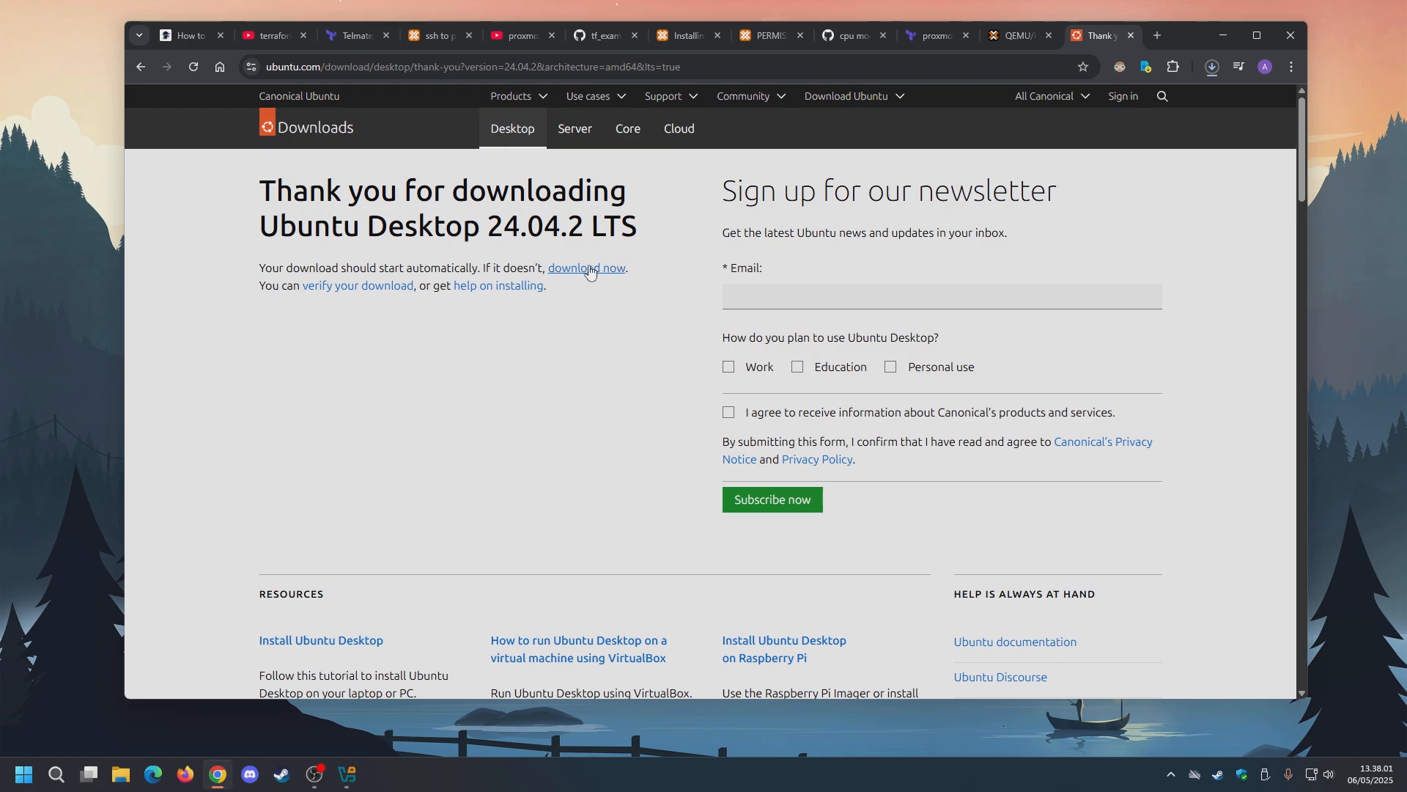
Cancel the Ubuntu ISO download, close the downloads panel, and minimize the browser.
left_click(1213, 67)
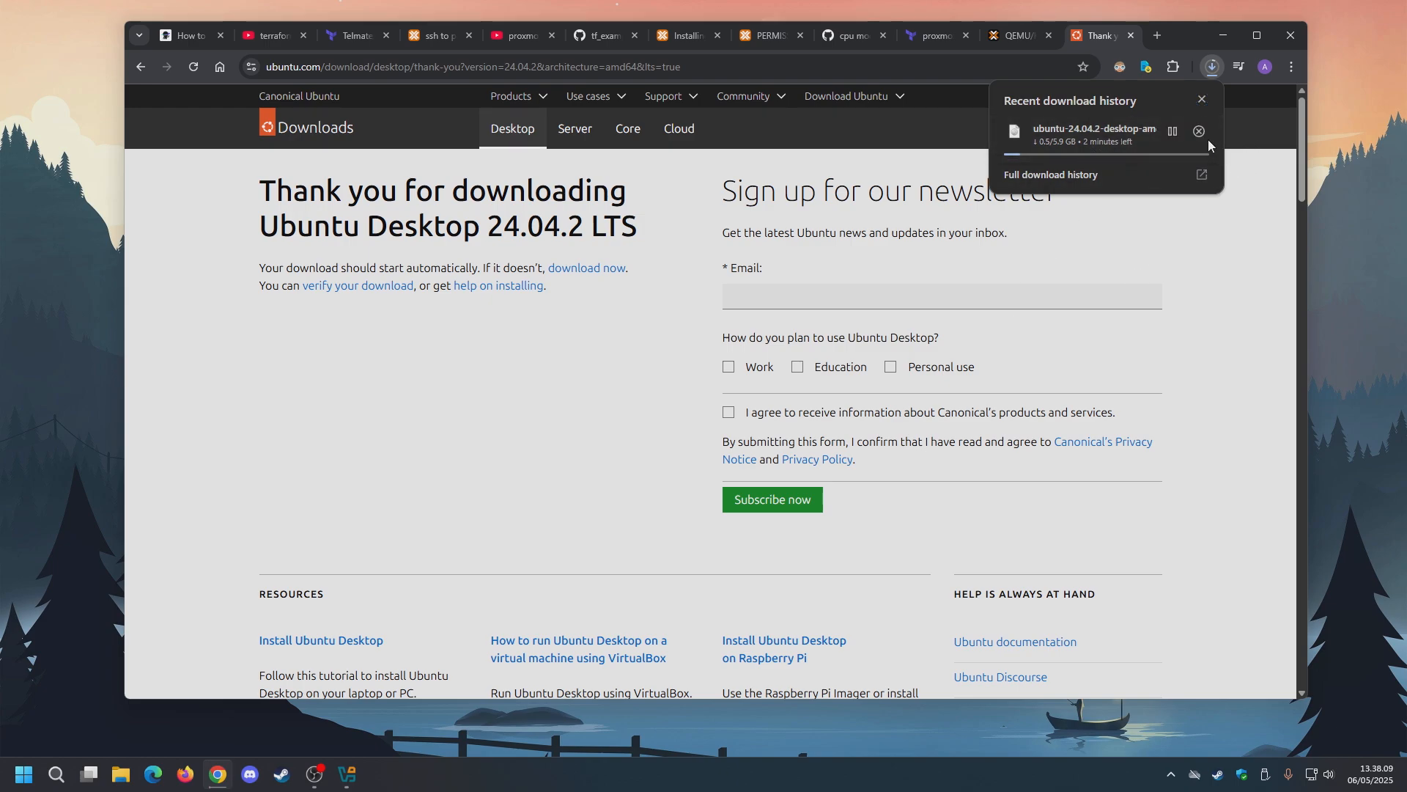
mouse_move(1181, 136)
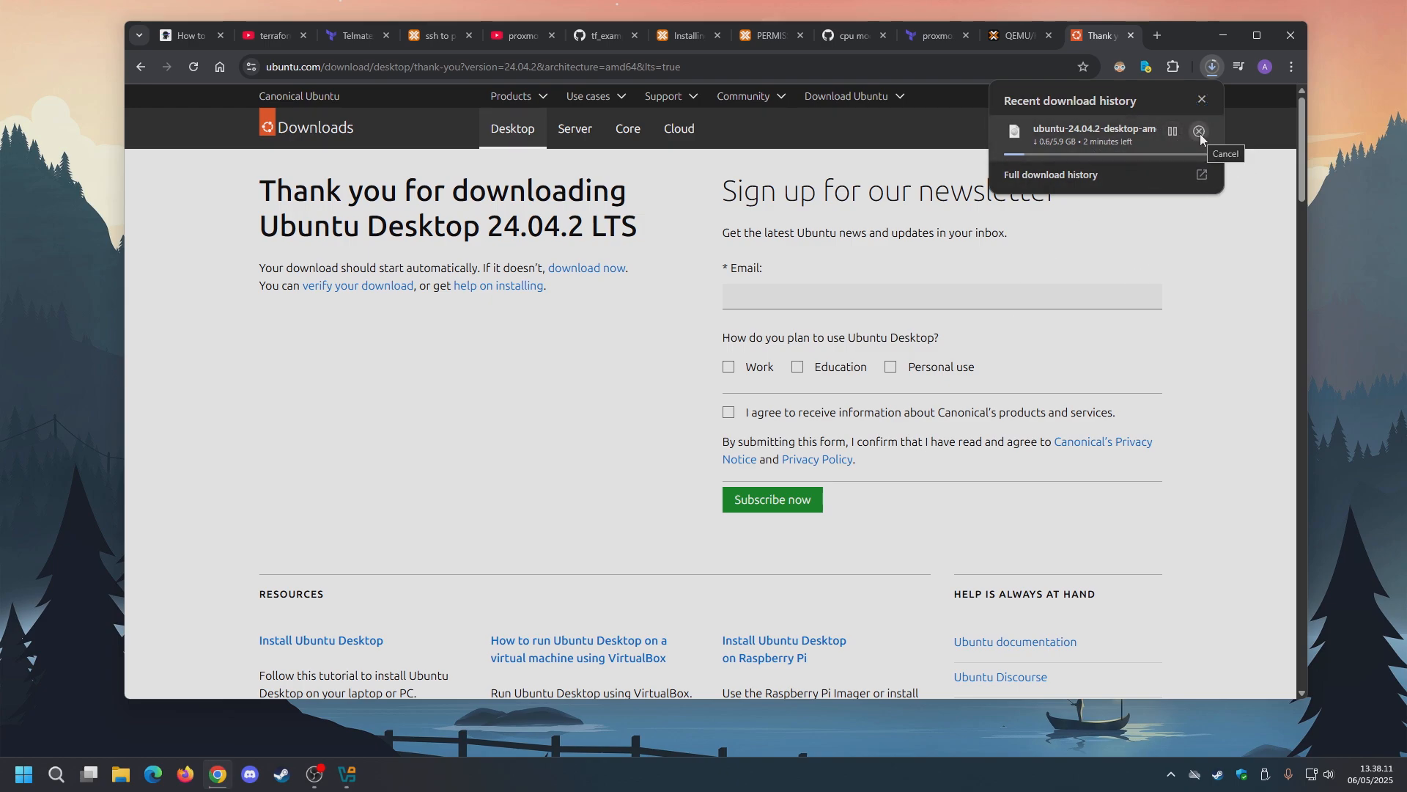
left_click(1199, 132)
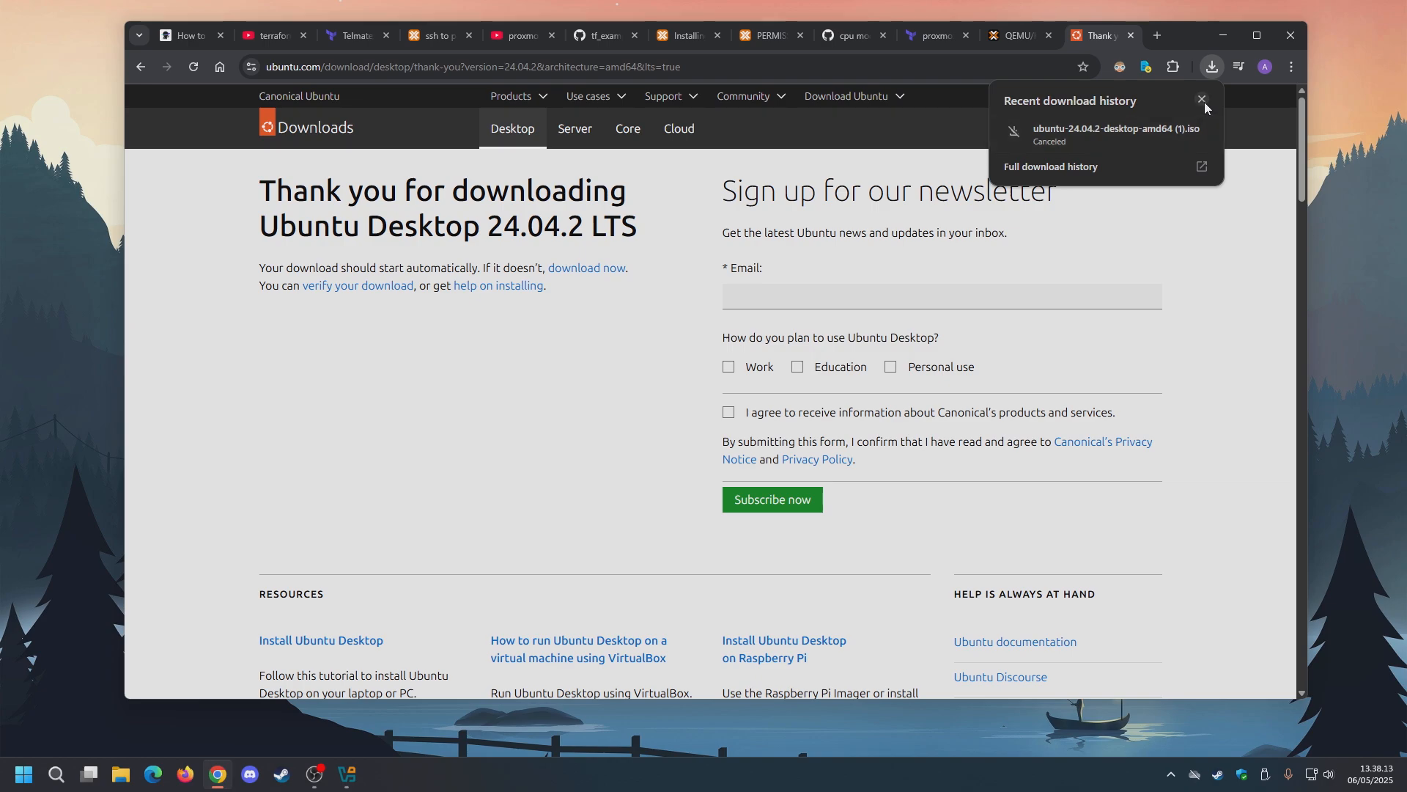
left_click(1202, 100)
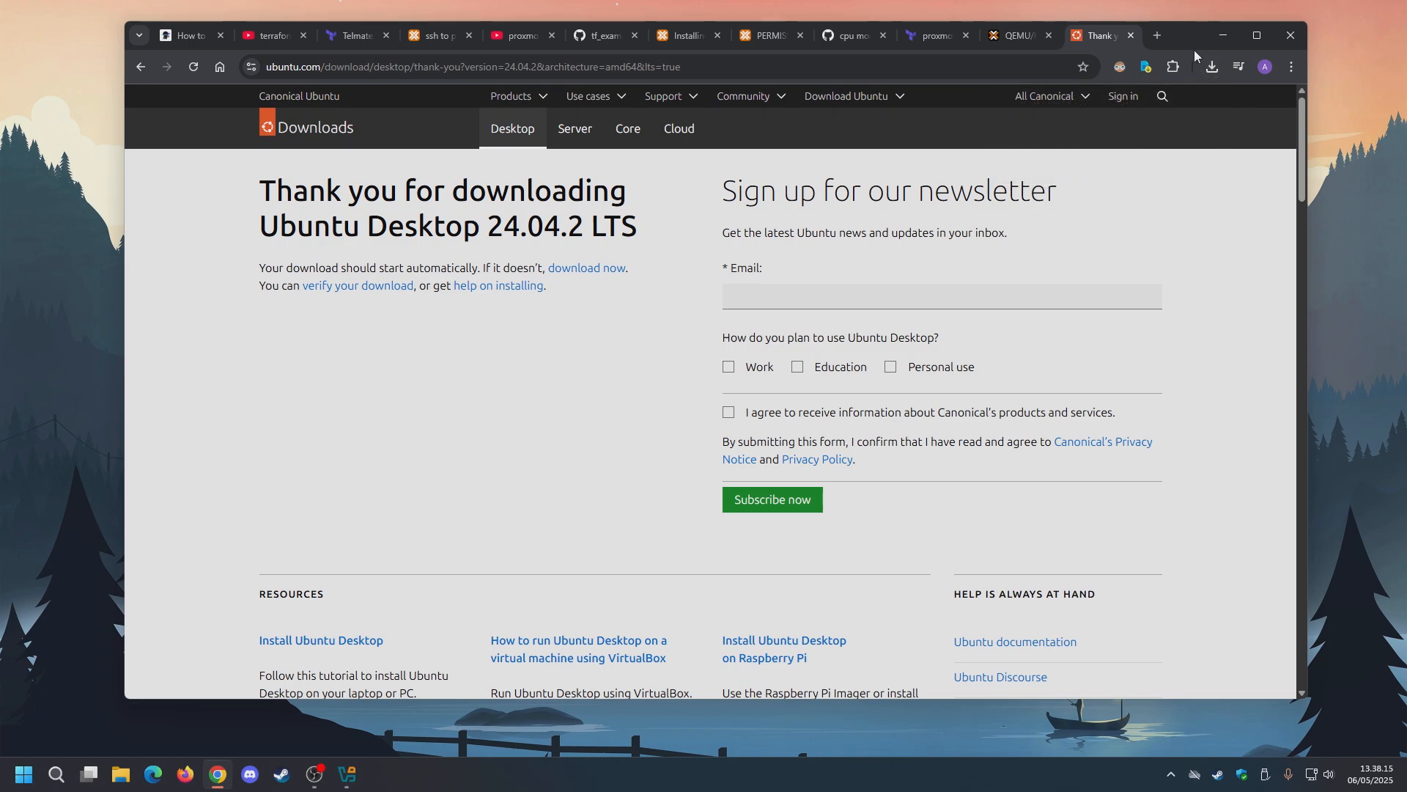
left_click(1226, 33)
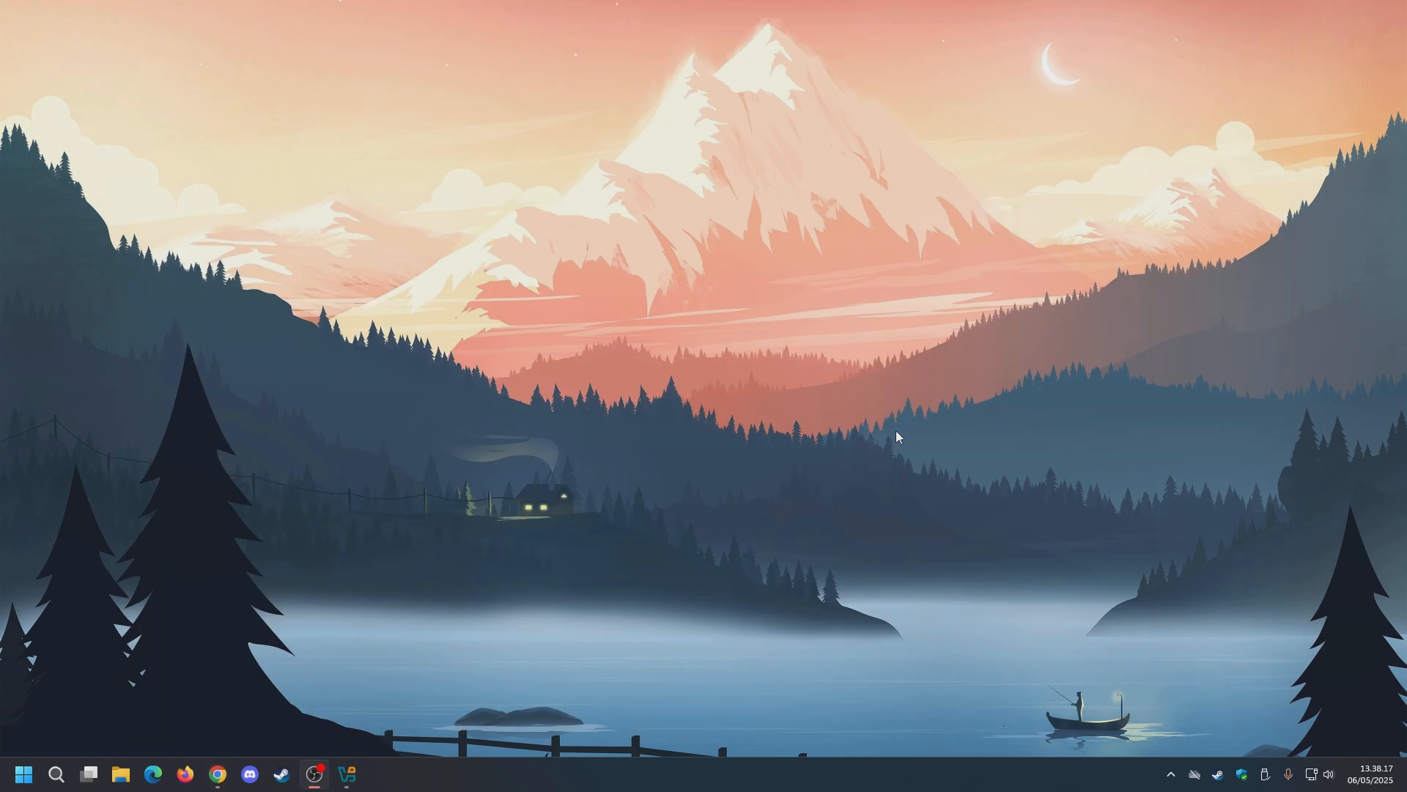
Restore VirtualBox Manager, begin a New virtual machine, and expand the ISO Image list.
left_click(347, 774)
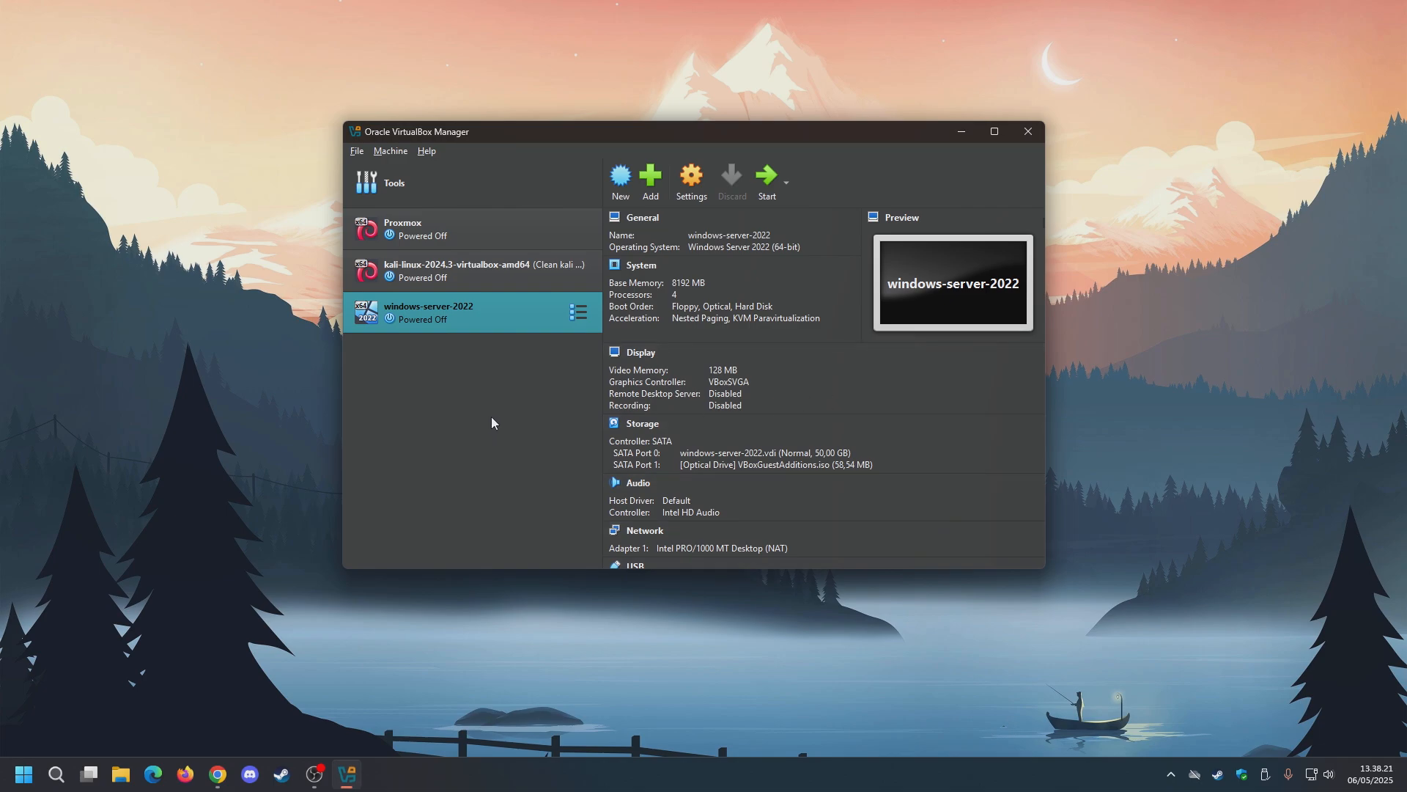
left_click(621, 180)
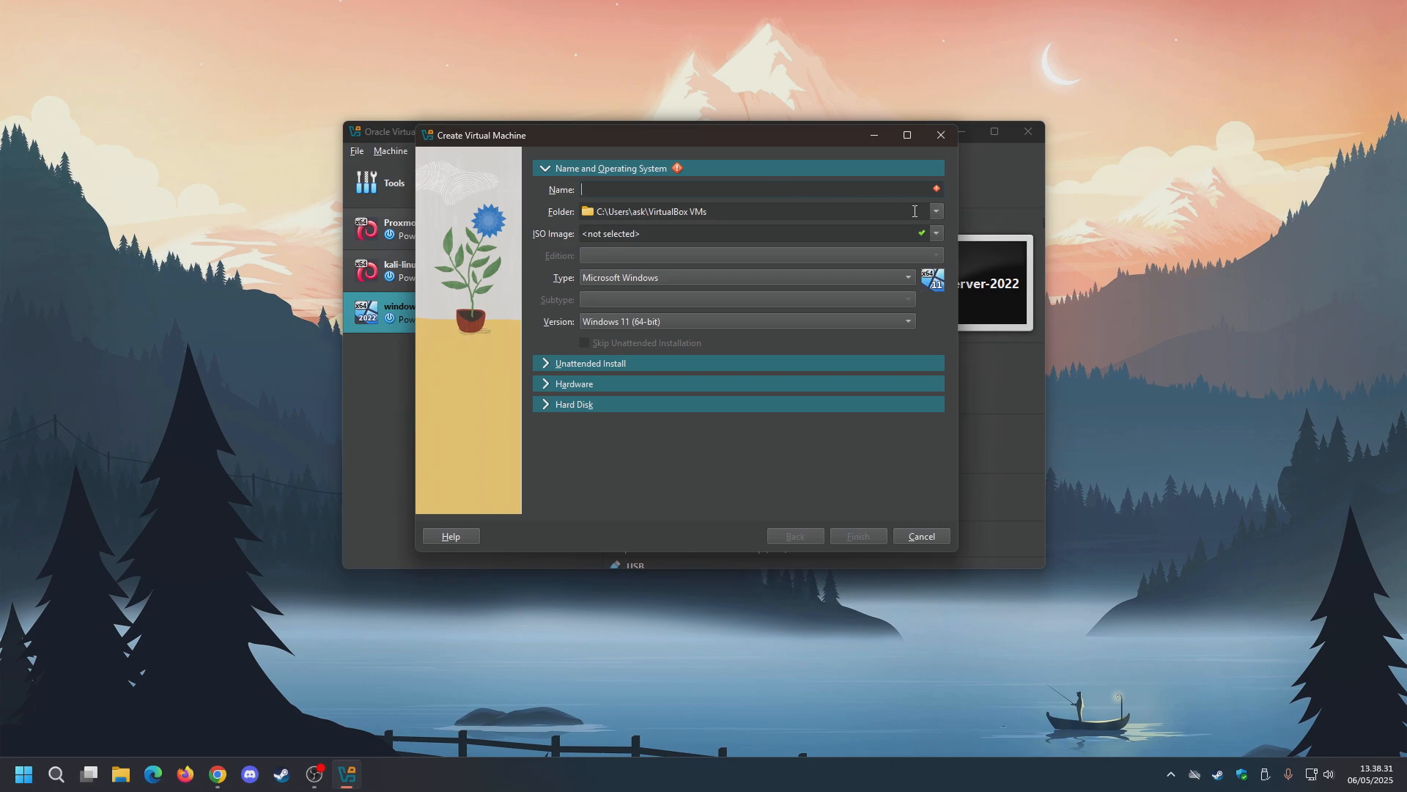
left_click(936, 234)
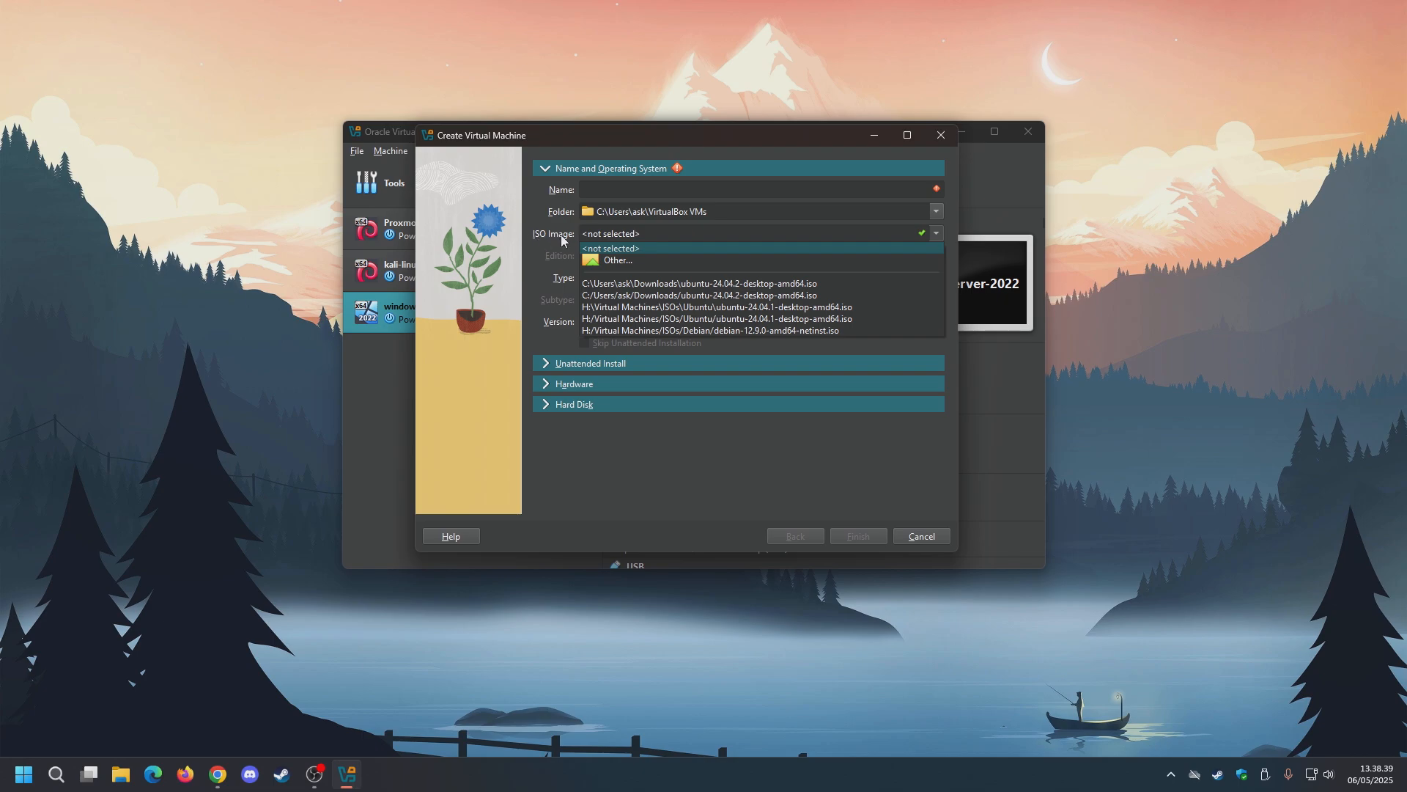
Pick ubuntu-24.04.2-desktop-amd64.iso from the Downloads folder as the VM's ISO image.
left_click(621, 264)
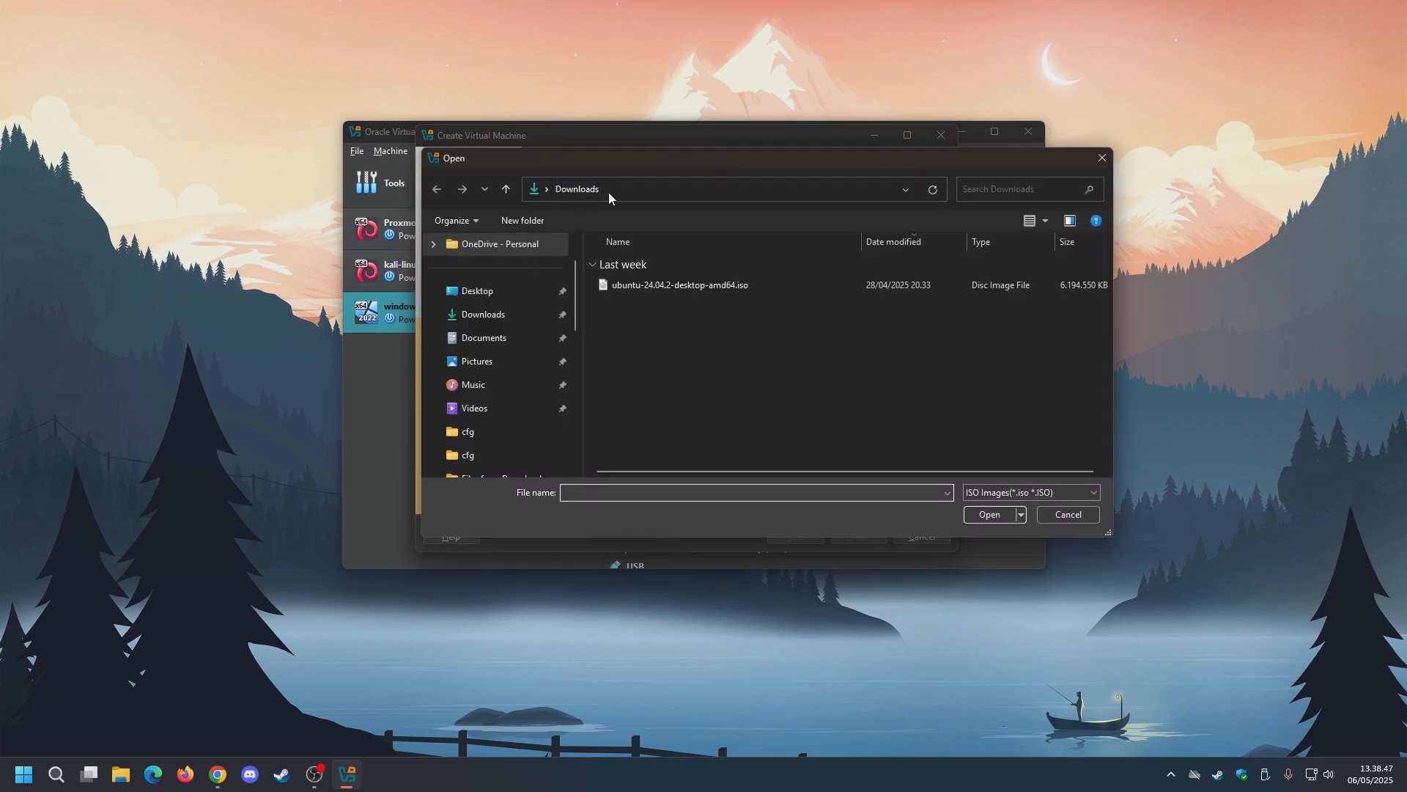
left_click(522, 316)
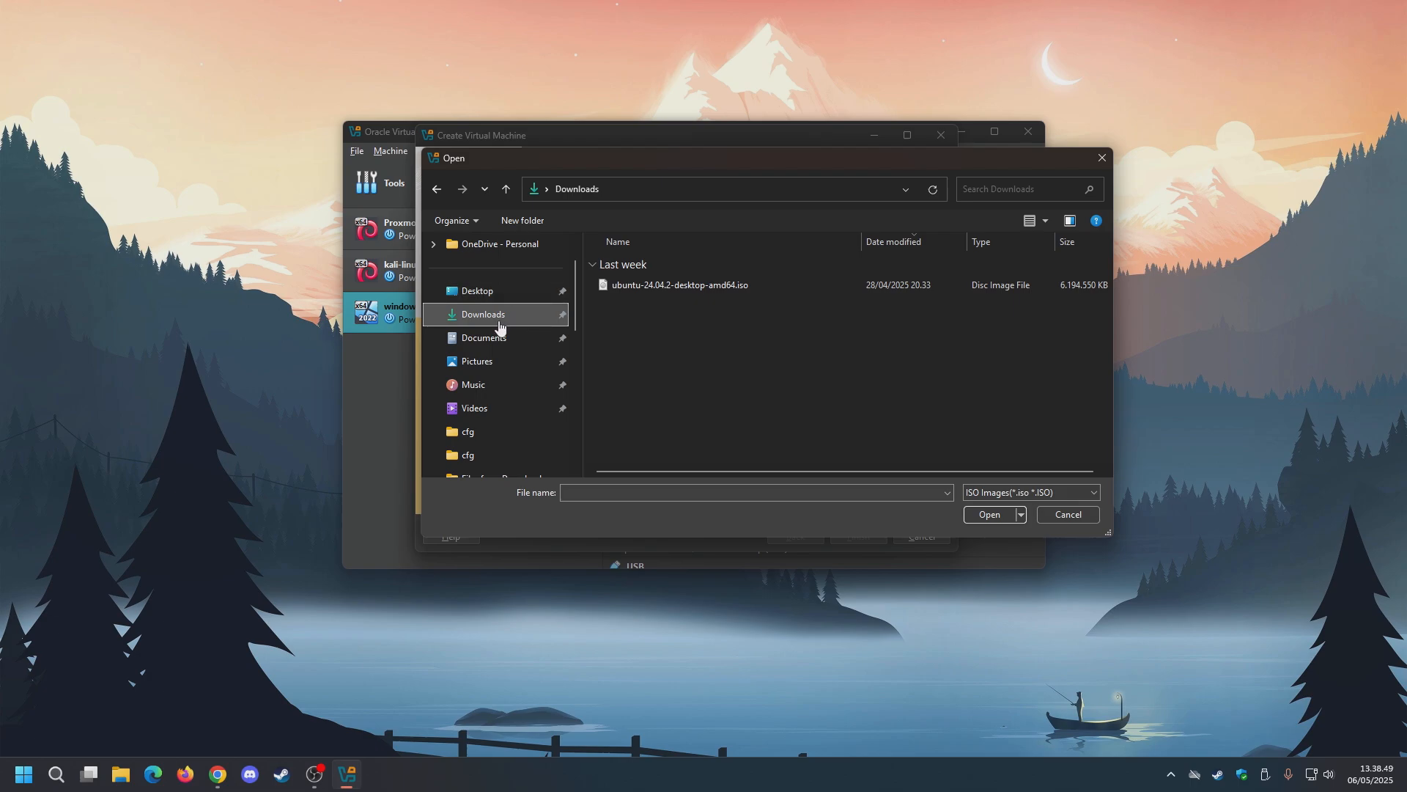
left_click(673, 286)
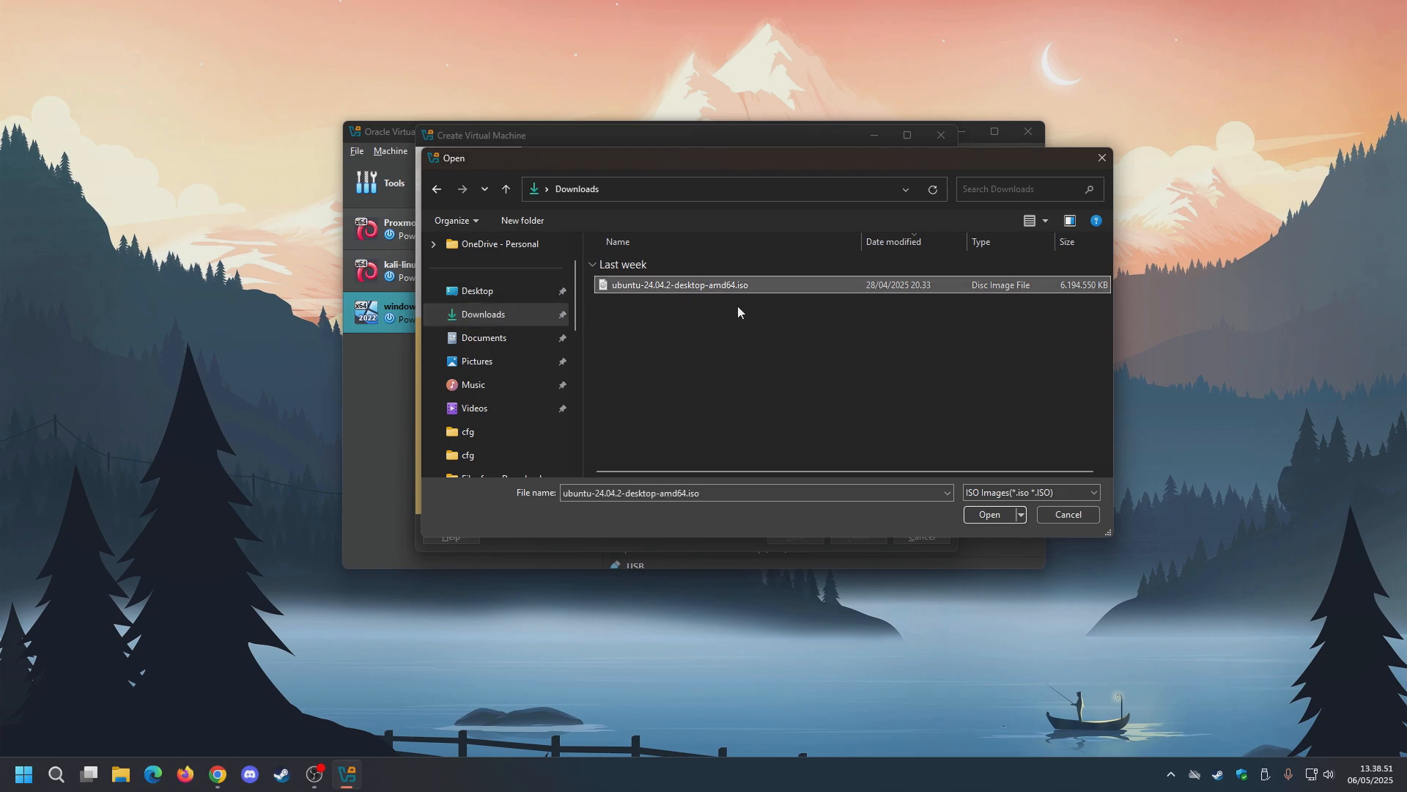
left_click(989, 513)
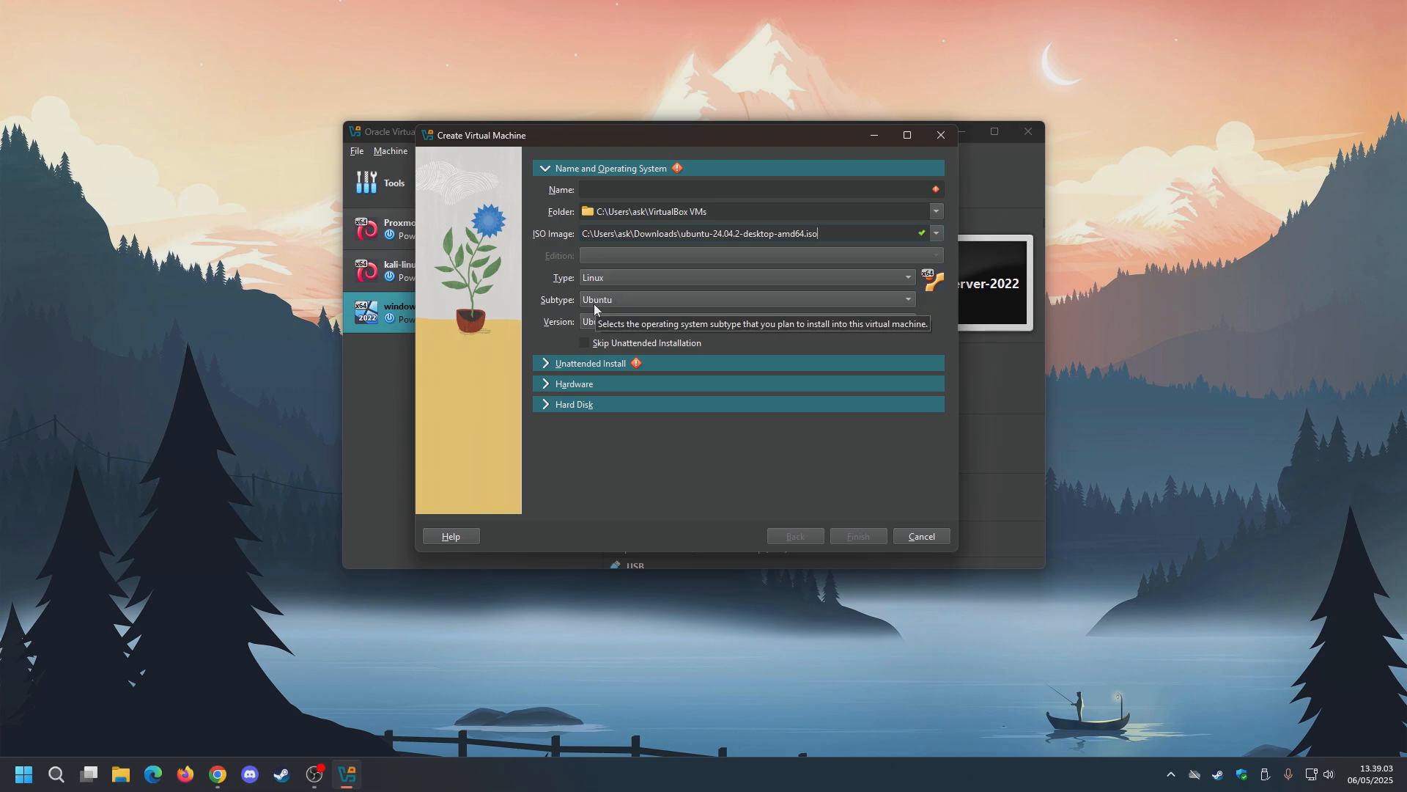
Choose the Ubuntu subtype and name the VM 'ubuntu2404-test'.
left_click(635, 297)
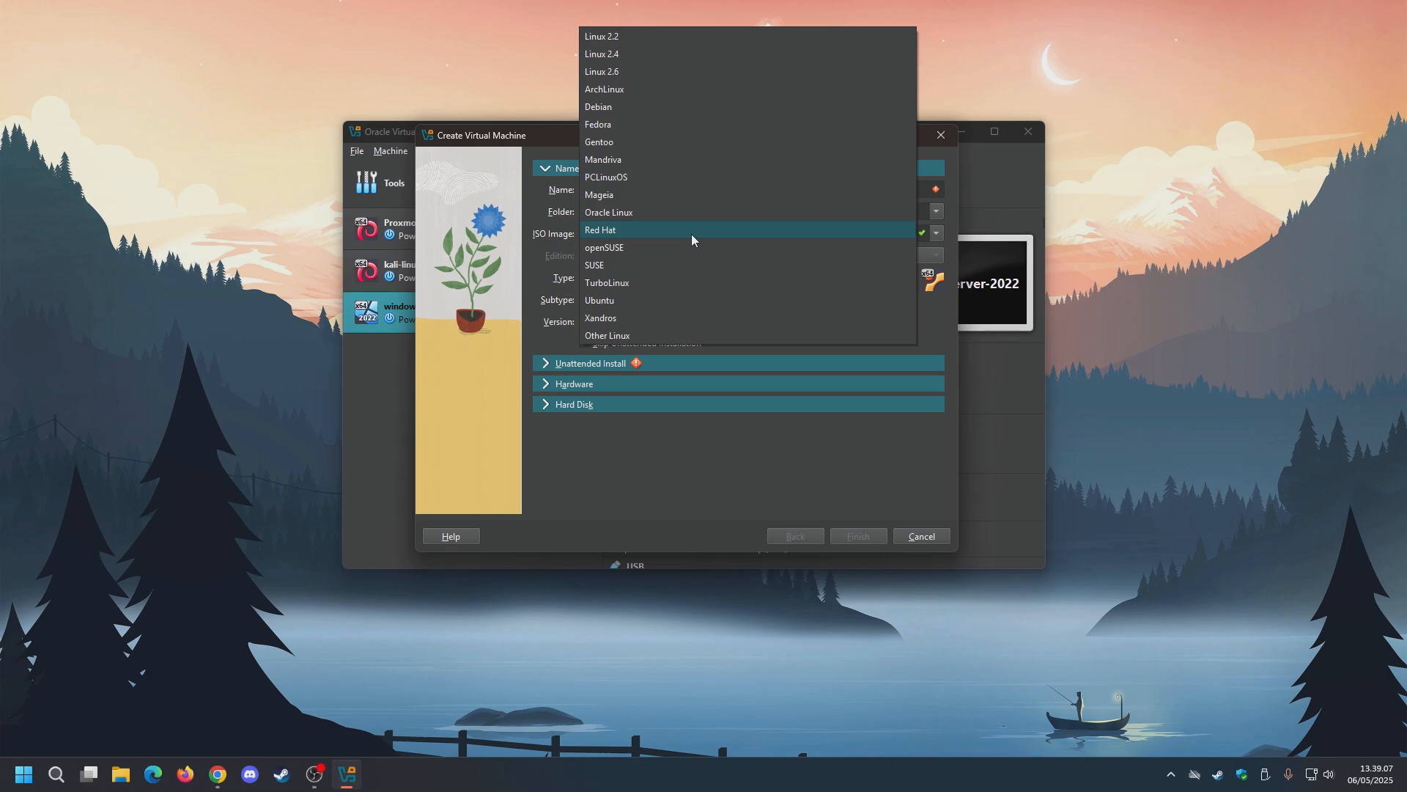
left_click(615, 296)
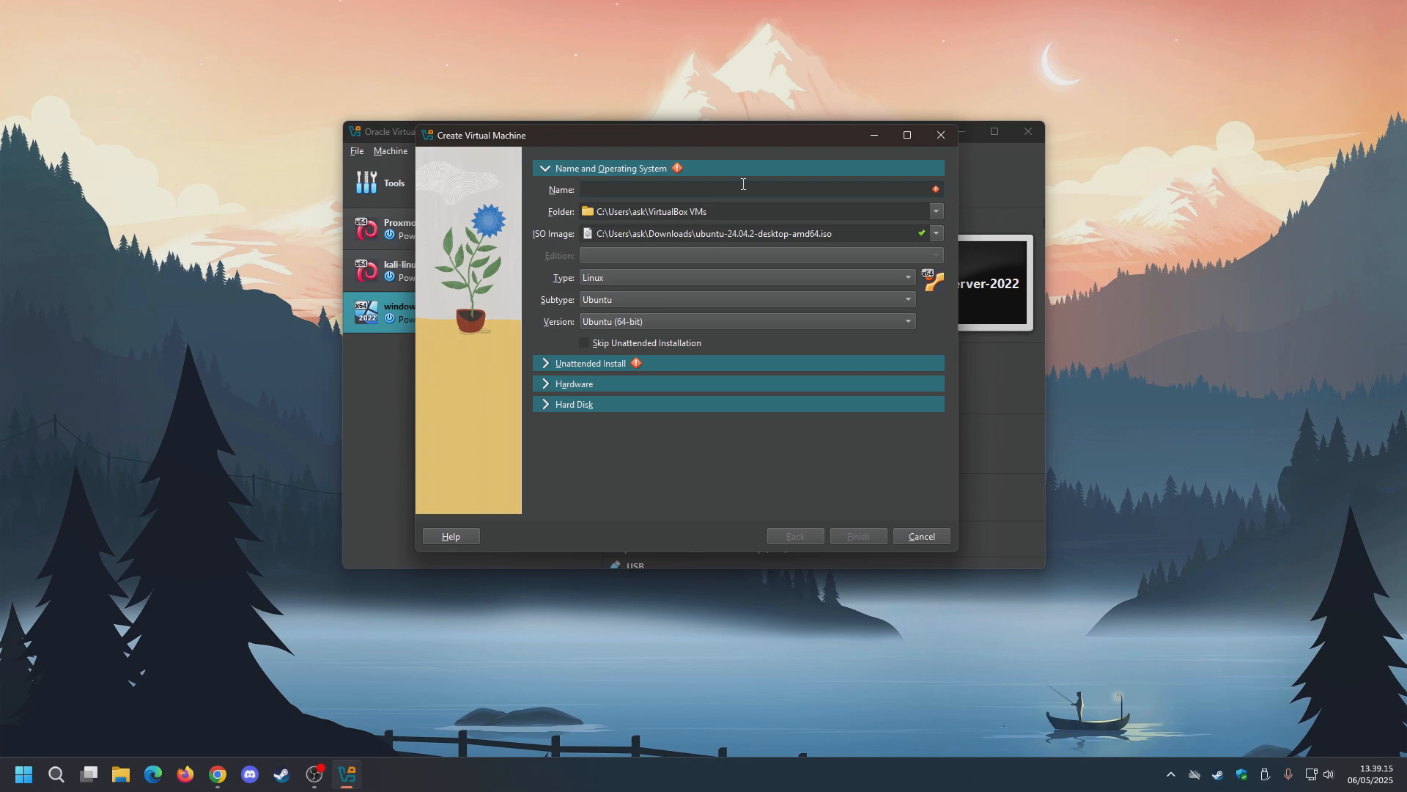
type("ubuntu2404-test")
Expand Unattended Install and enter the account password in Password and Repeat Password.
left_click(552, 364)
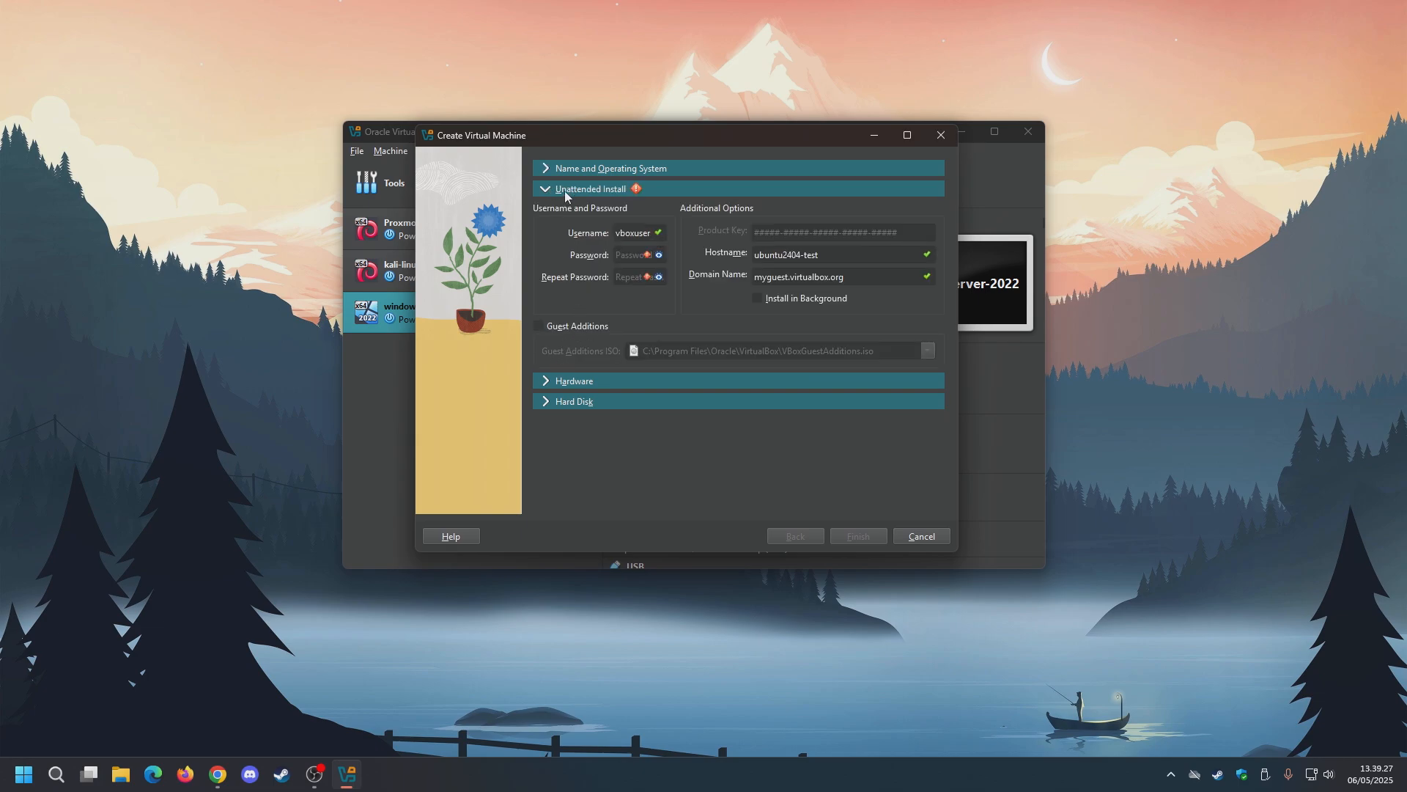
left_click(634, 257)
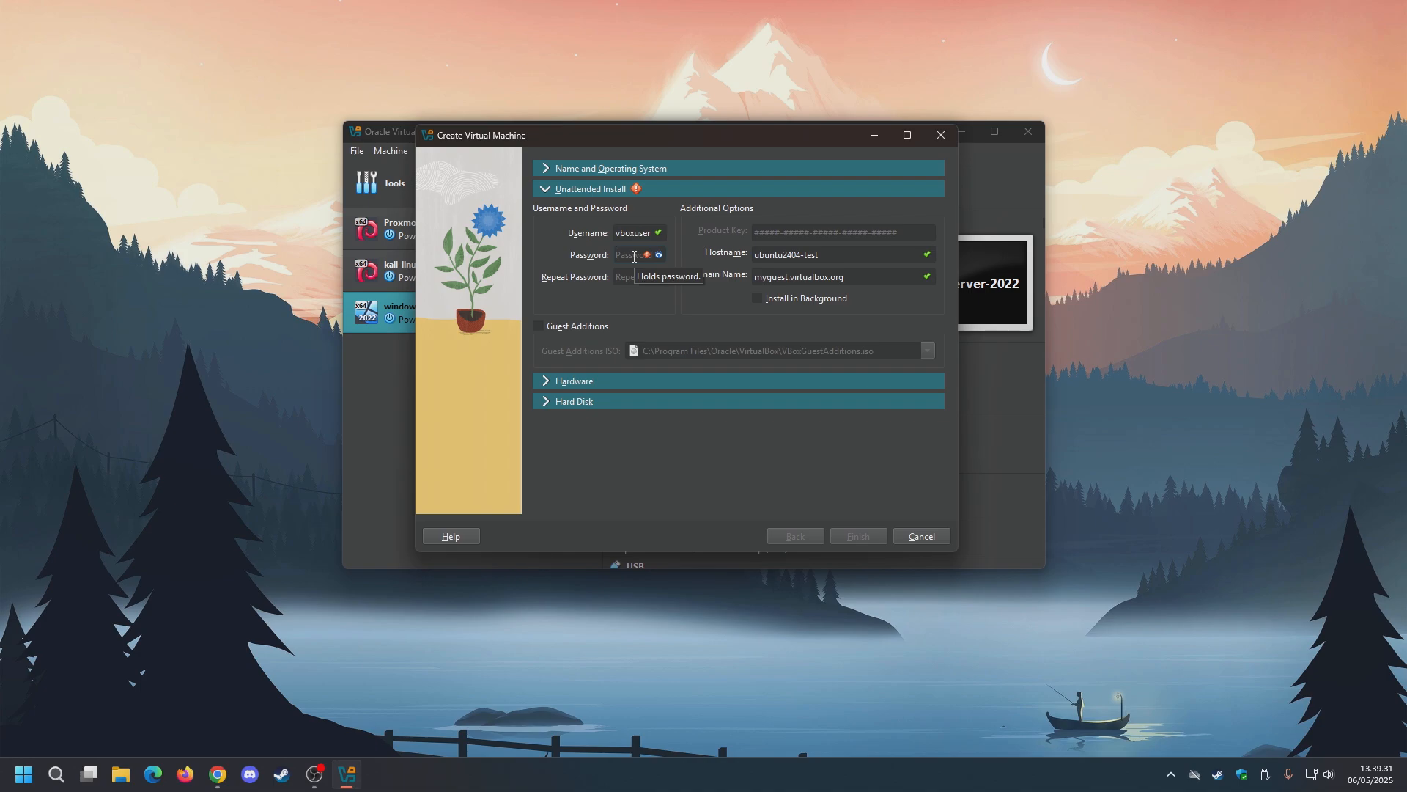
type("••••••••")
left_click(618, 280)
type("••••••••")
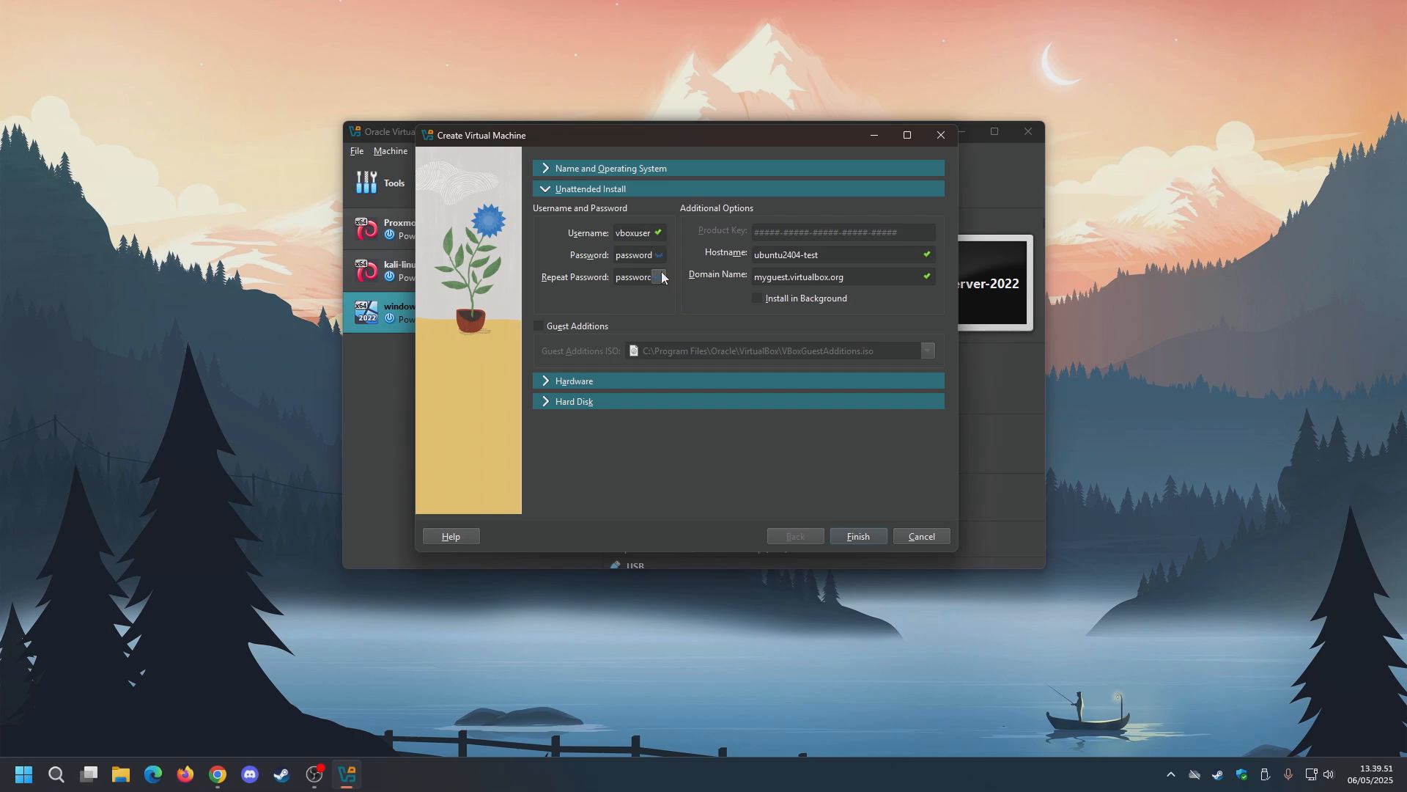
Retype the account password in the Password field so both entries match.
double_click(642, 255)
key("ctrl+a")
key("BackSpace")
double_click(629, 254)
type("password")
Expand Hardware and raise base memory to 8192 MB with 4 processors.
left_click(551, 382)
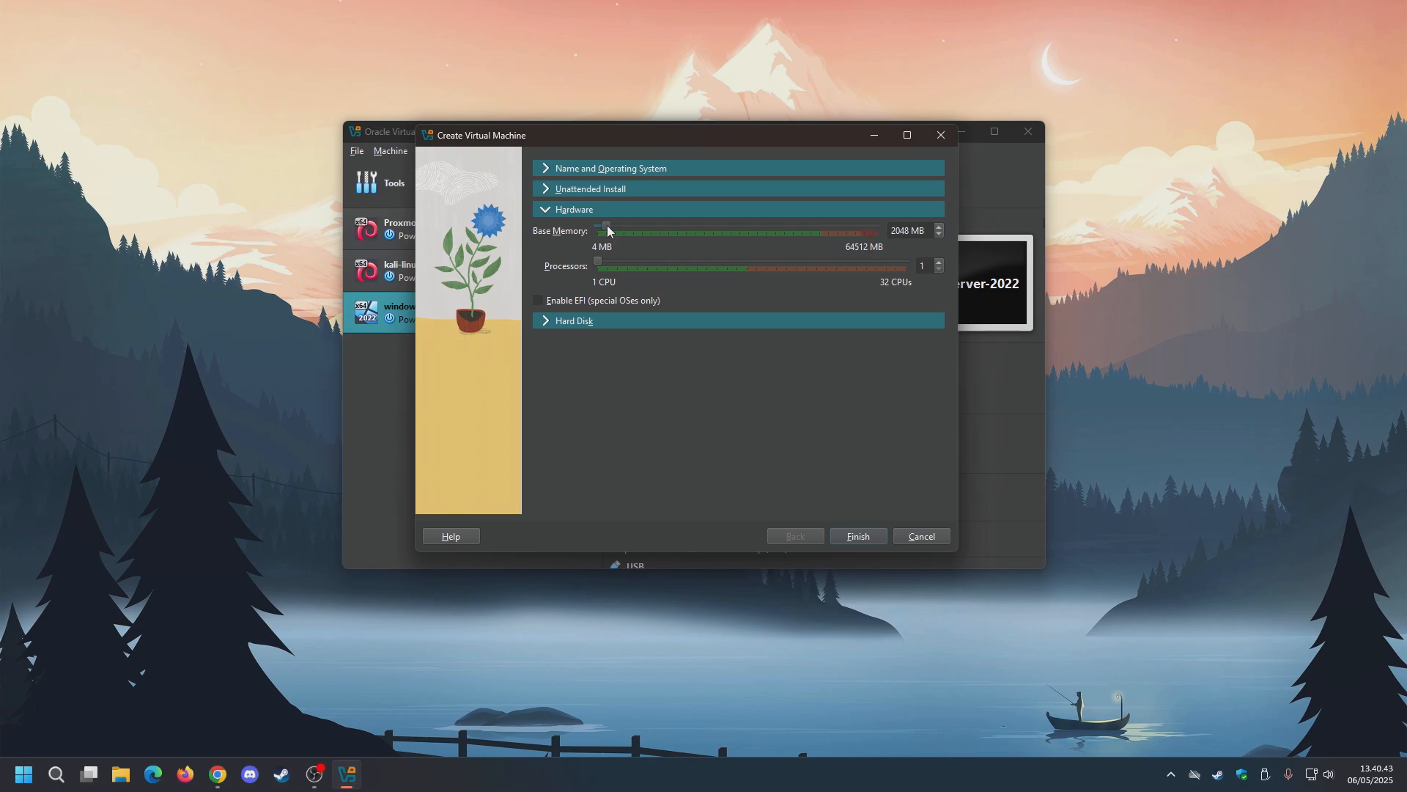
left_click_drag(615, 229, 632, 231)
Expand Hard Disk and set the disk size to 35 GB.
left_click(561, 321)
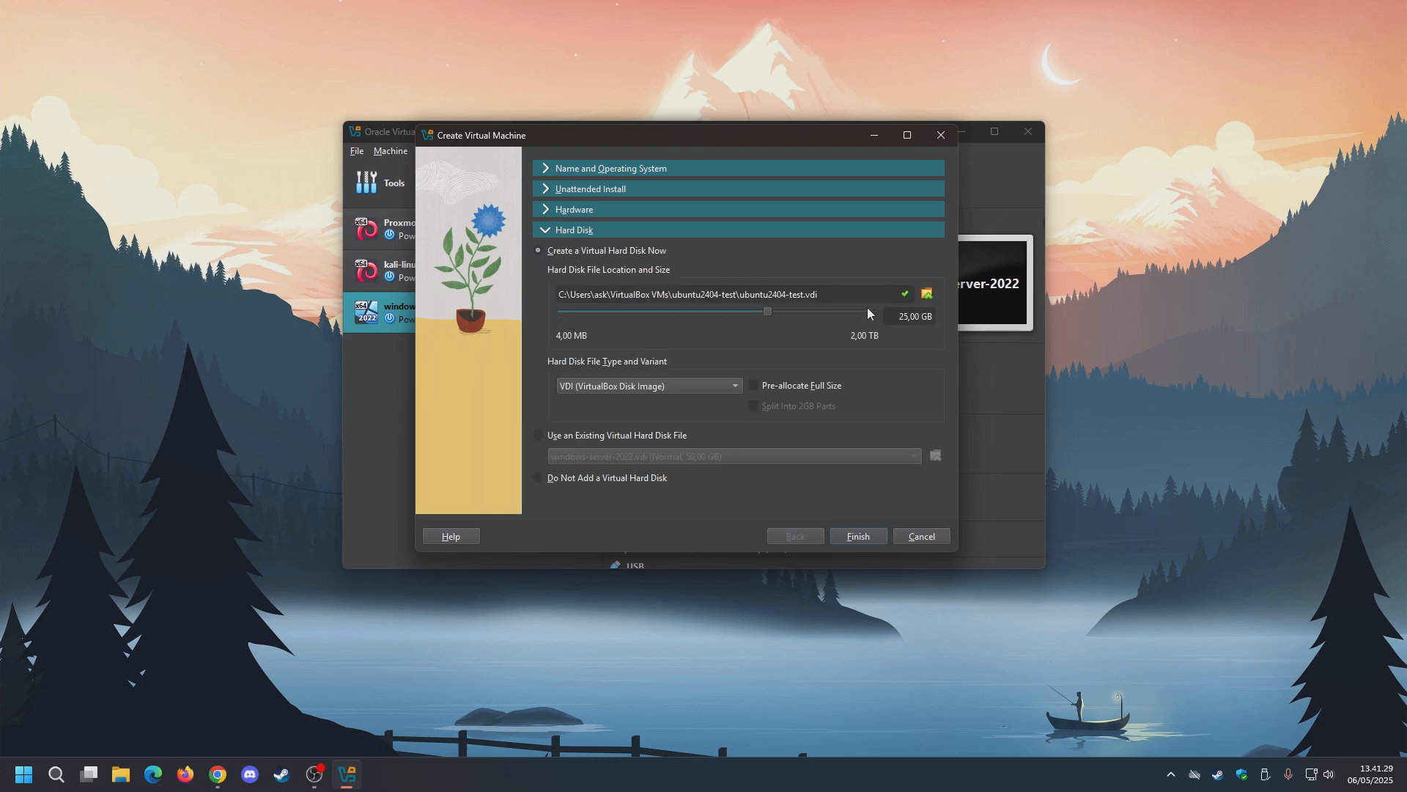
type("35")
Finish creating ubuntu2404-test, then reposition and enlarge its window while Ubuntu boots.
left_click(859, 537)
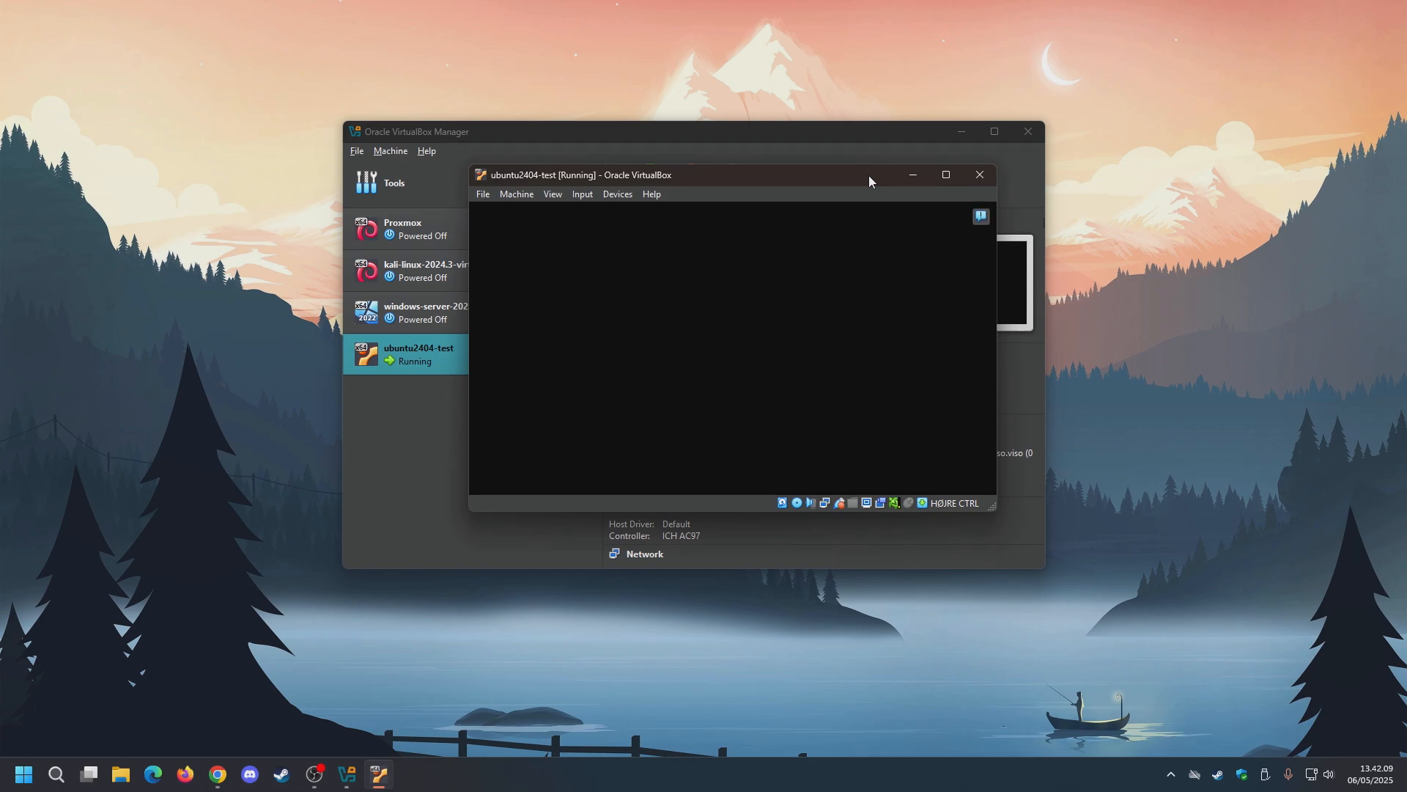
left_click(966, 134)
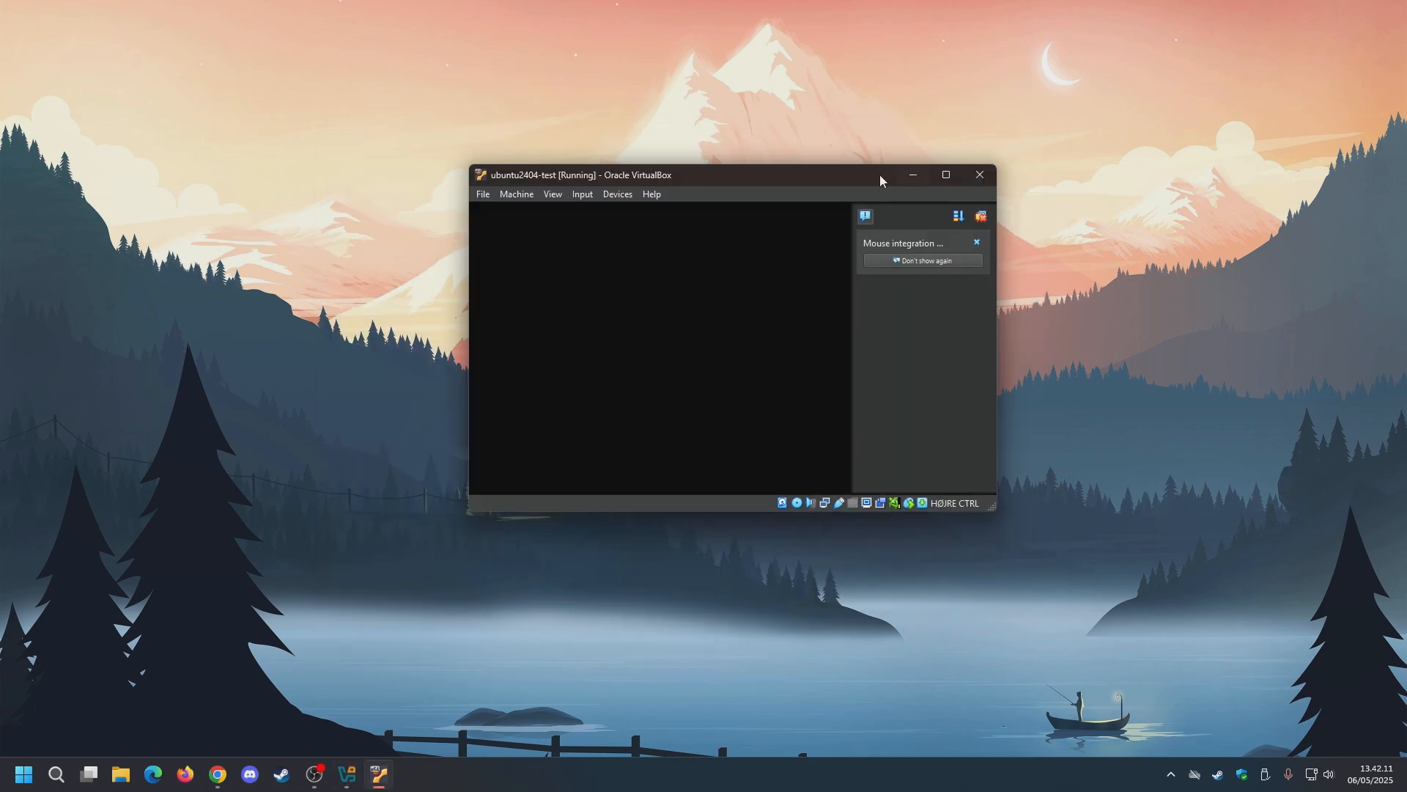
left_click_drag(880, 174, 816, 103)
left_click(916, 145)
left_click_drag(922, 432, 1012, 539)
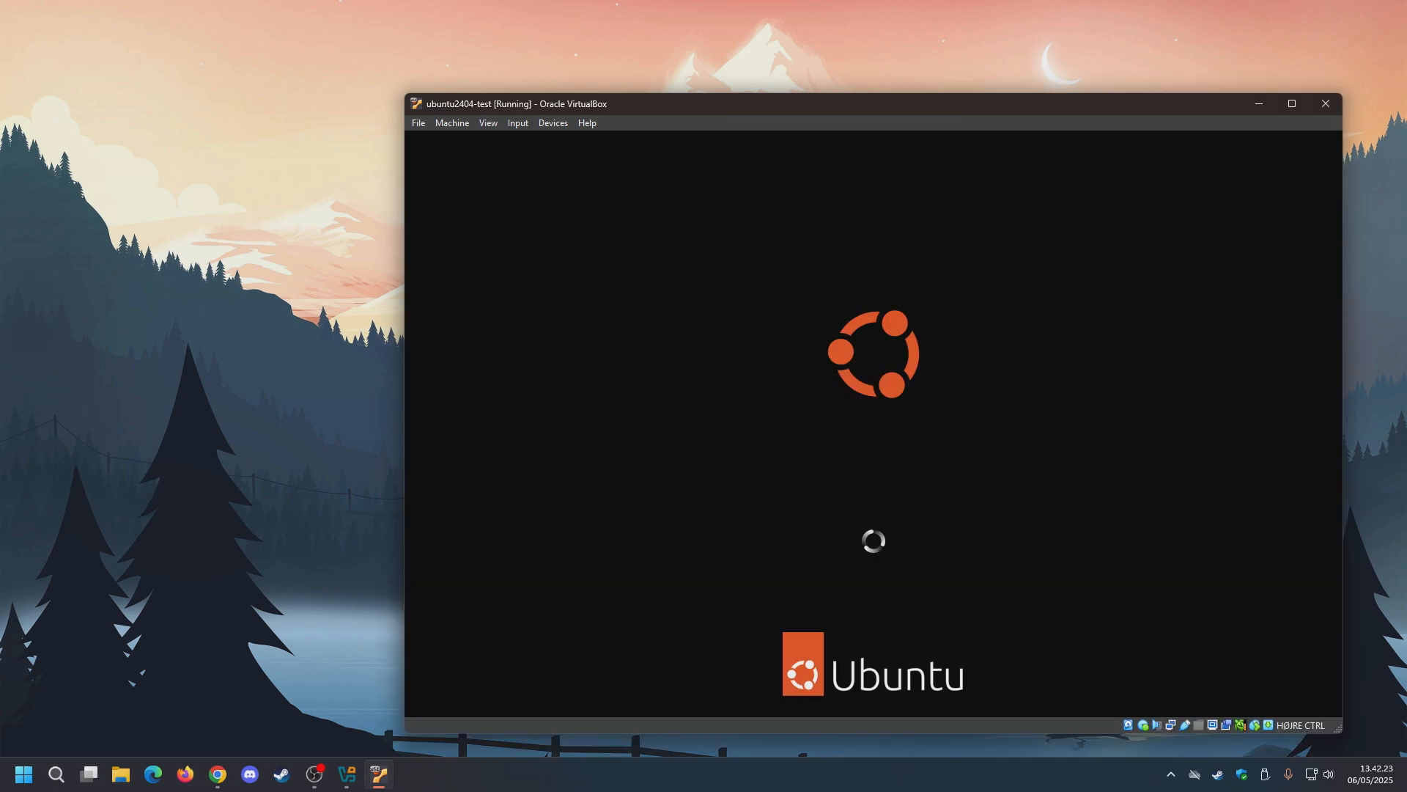
left_click_drag(673, 109, 551, 61)
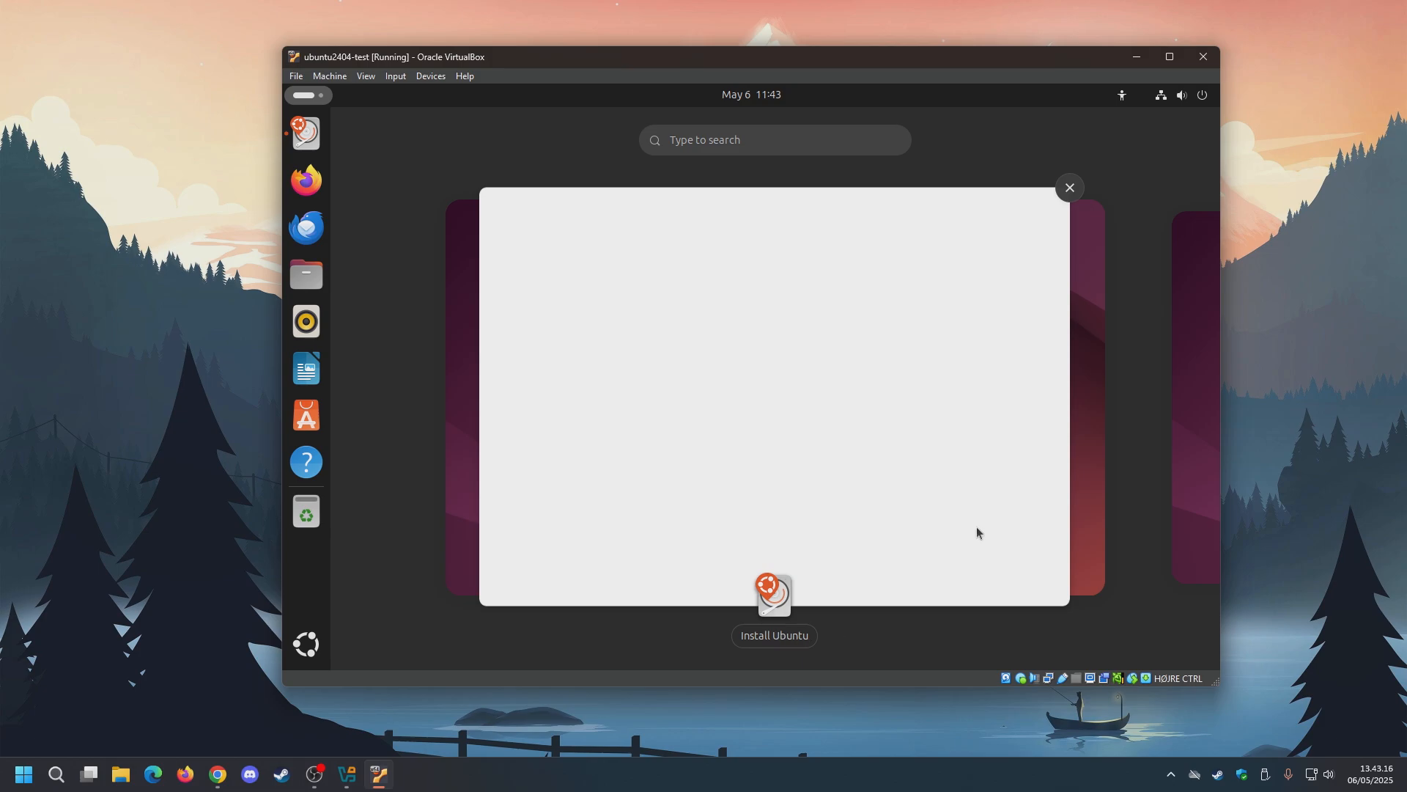
Turn the guest's volume down to zero and bring the Install Ubuntu window forward.
left_click(1186, 97)
scroll(1035, 170, "down", 6)
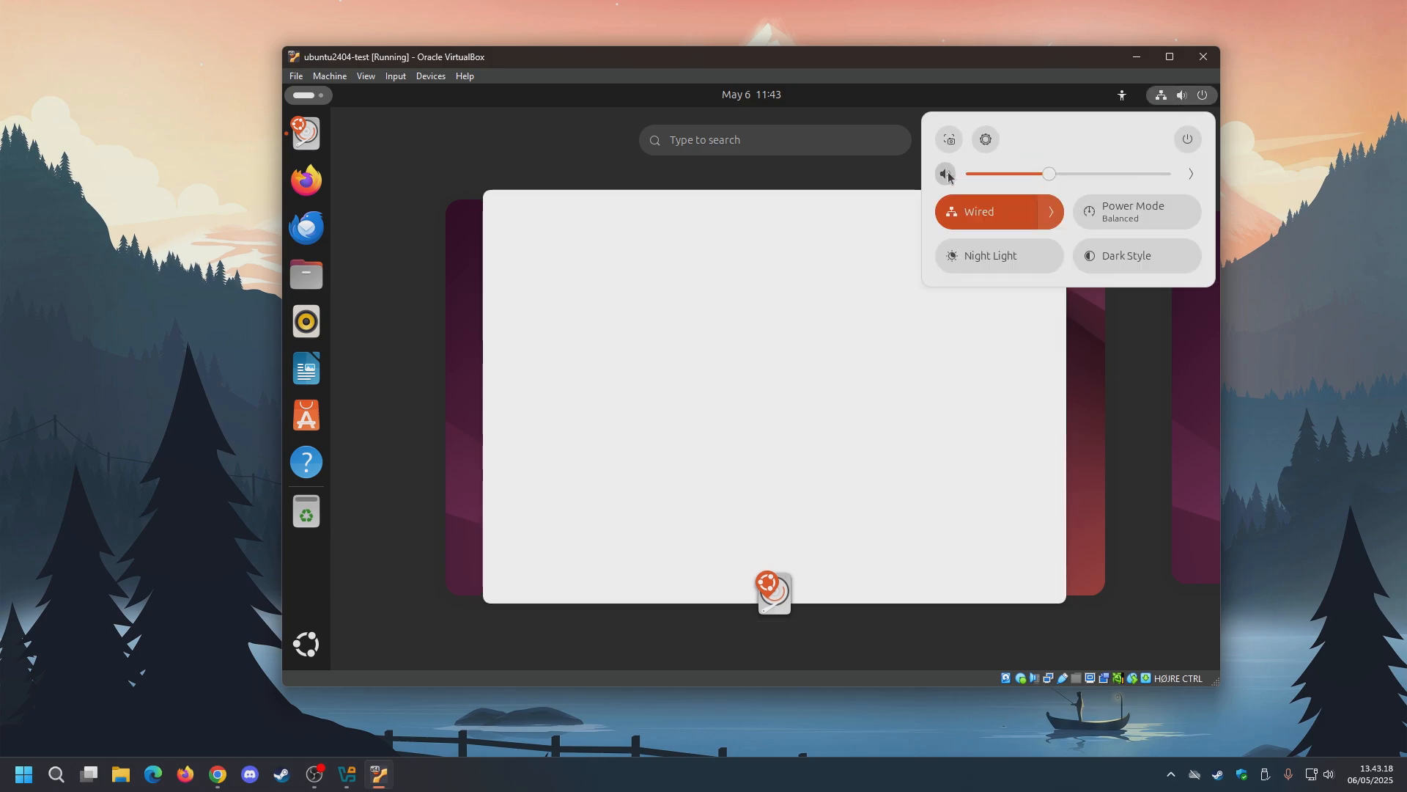
left_click(1155, 387)
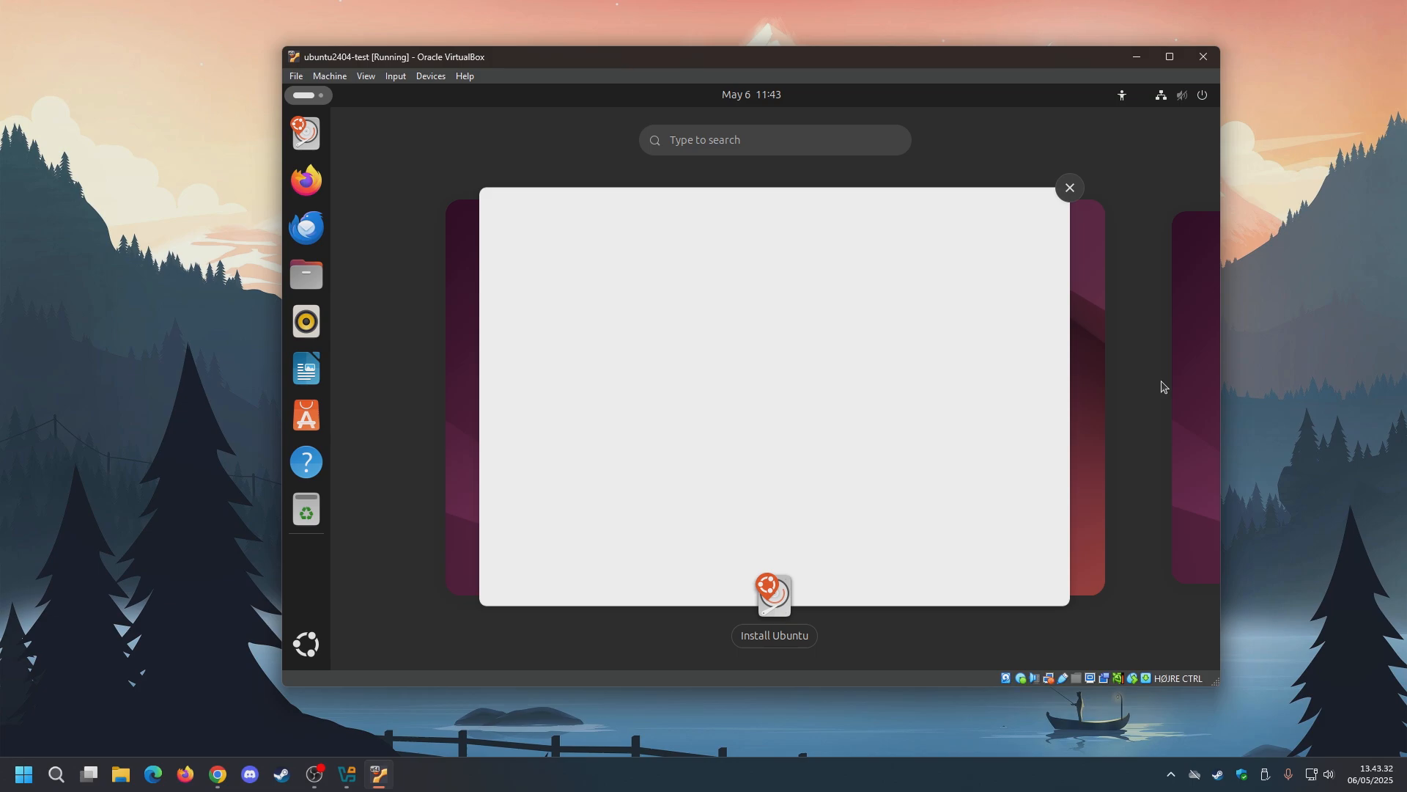
left_click(781, 639)
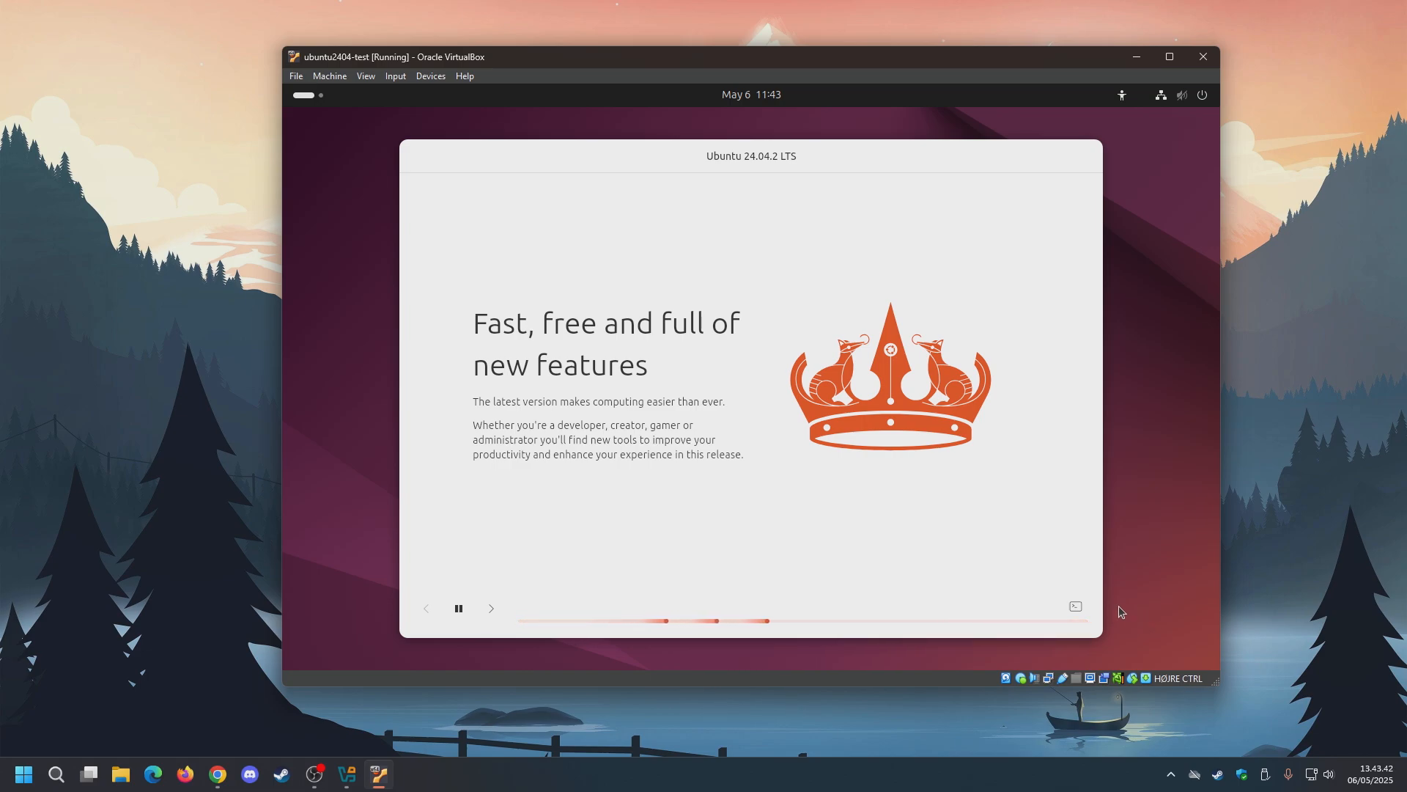
Show the installer's log output while the unattended installation finishes and reboots.
left_click(1078, 608)
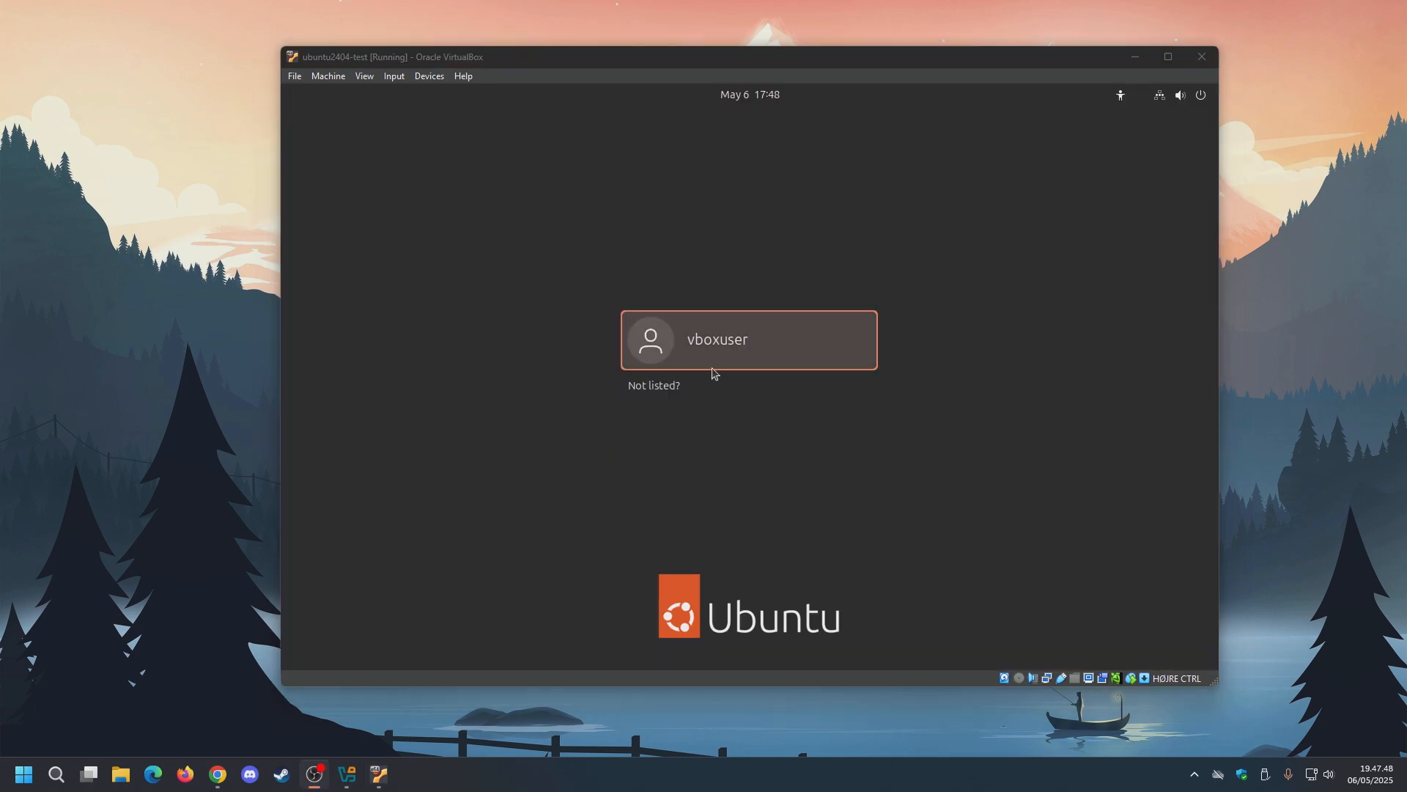
Sign in to the guest's user account with its password.
left_click(807, 347)
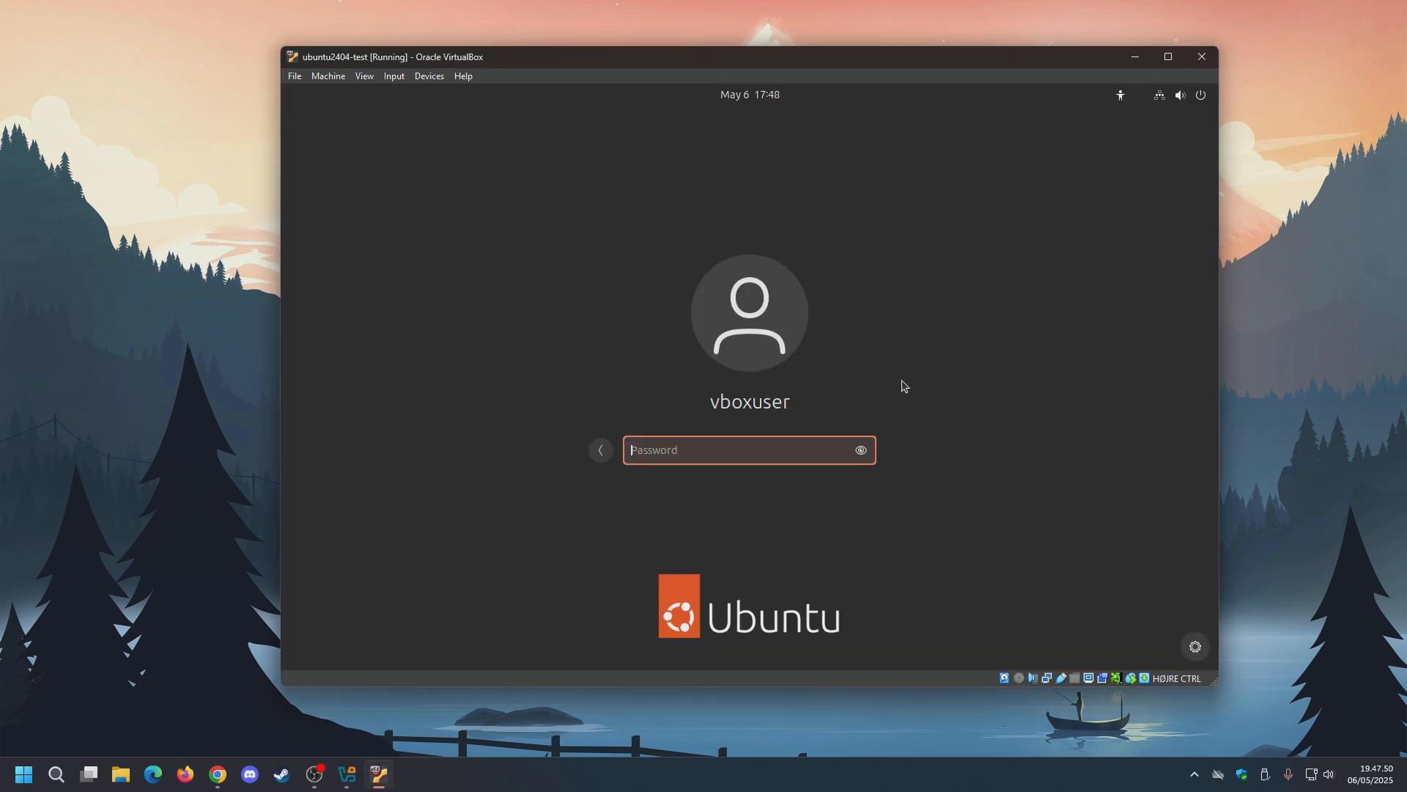
key("Return")
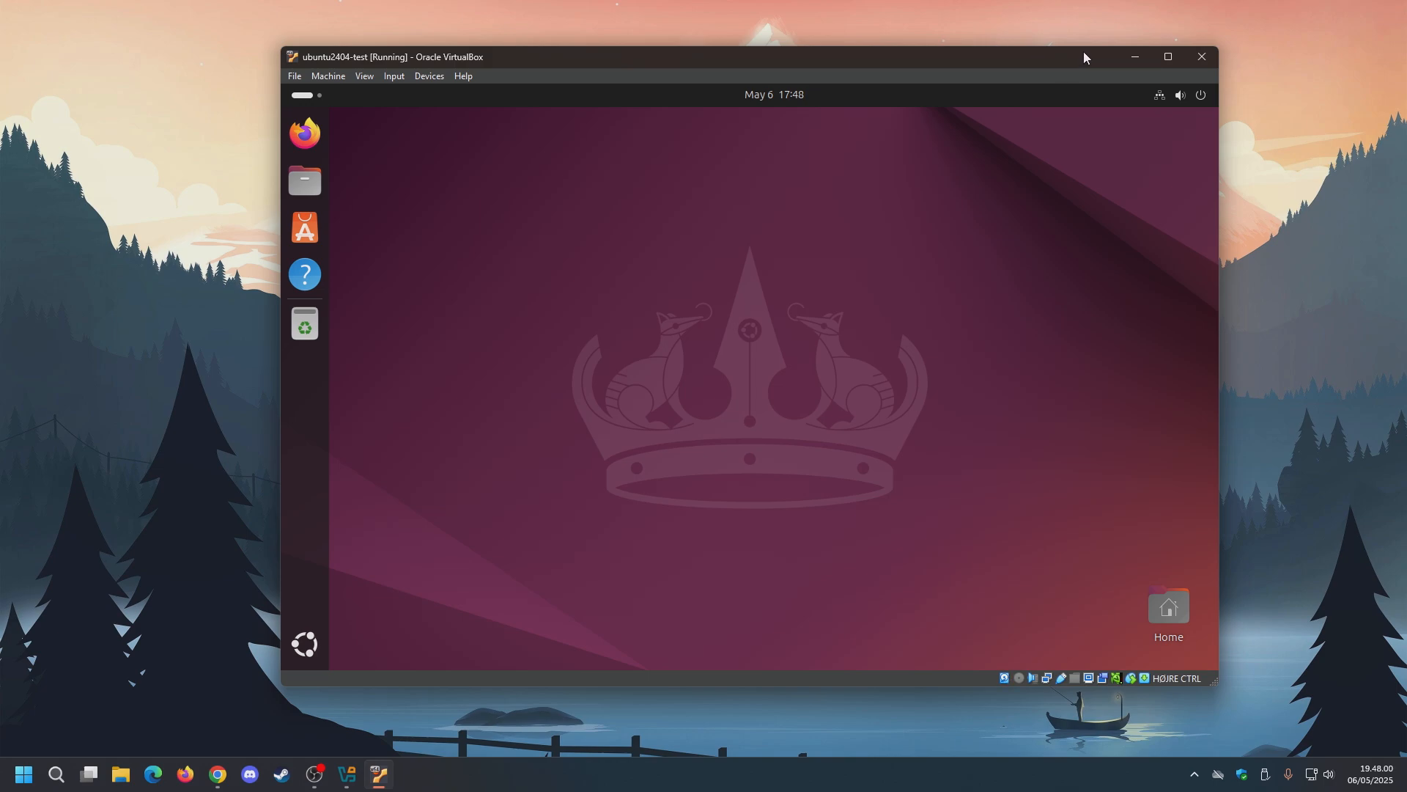
Maximize the VM window and toggle the guest's wired network off and back on.
left_click(1166, 57)
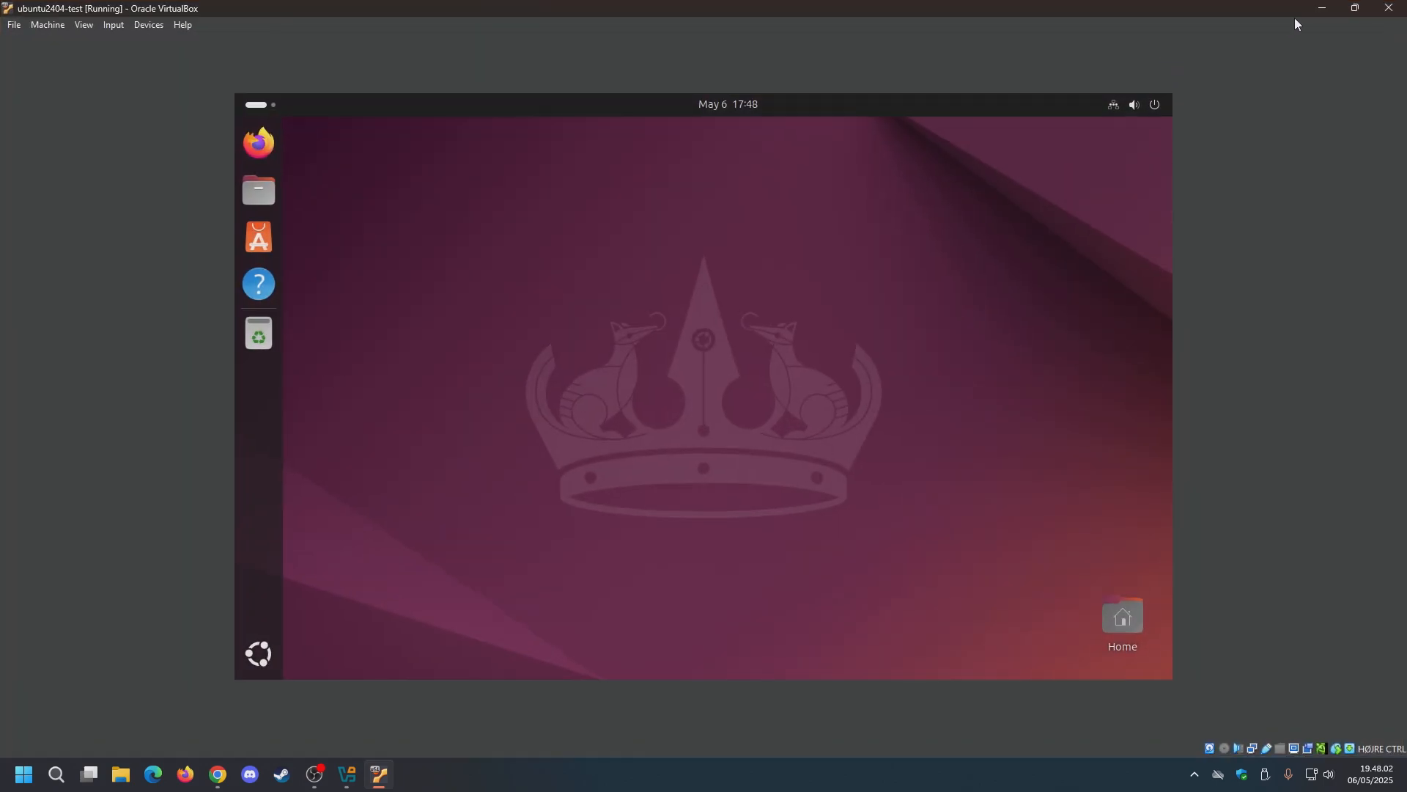
left_click(1113, 109)
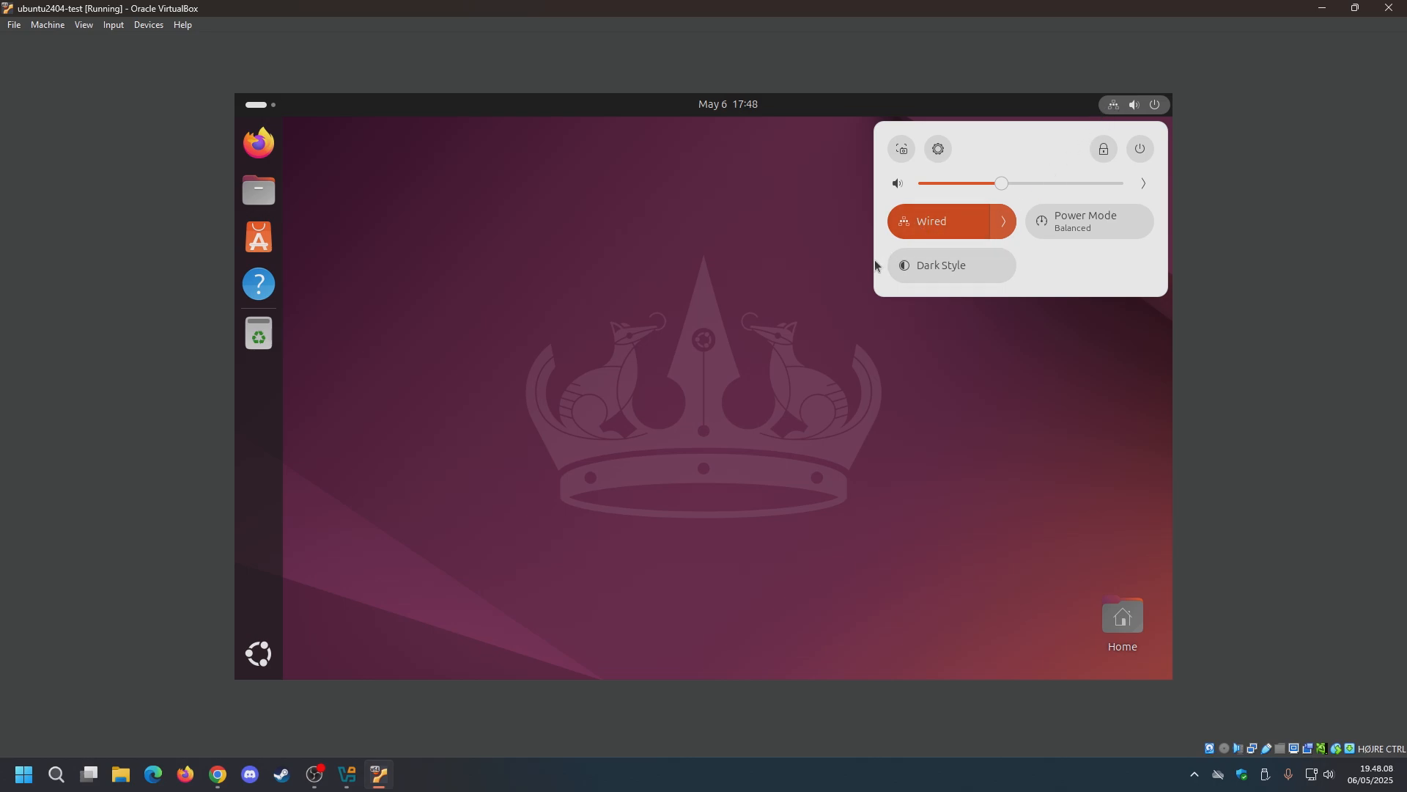
left_click(946, 222)
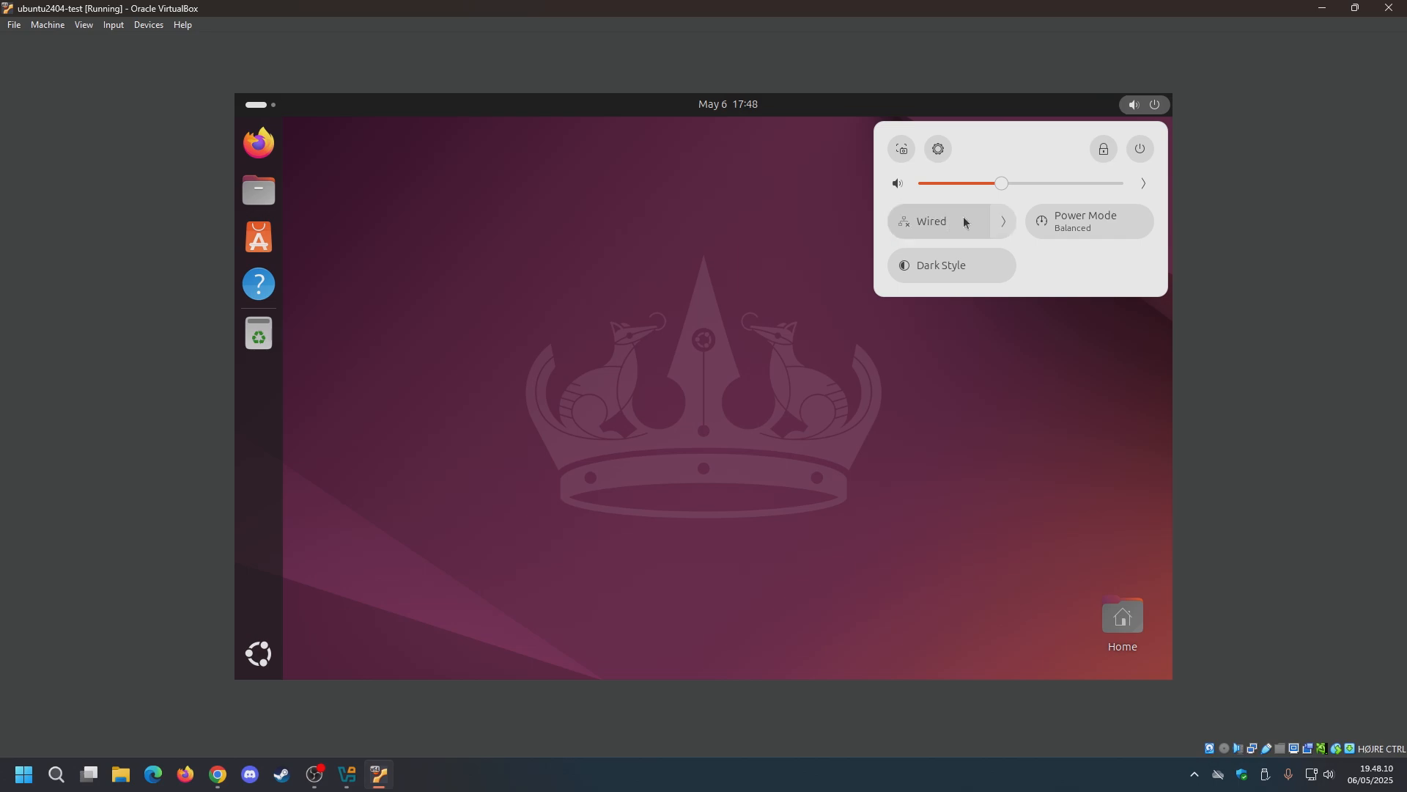
left_click(942, 223)
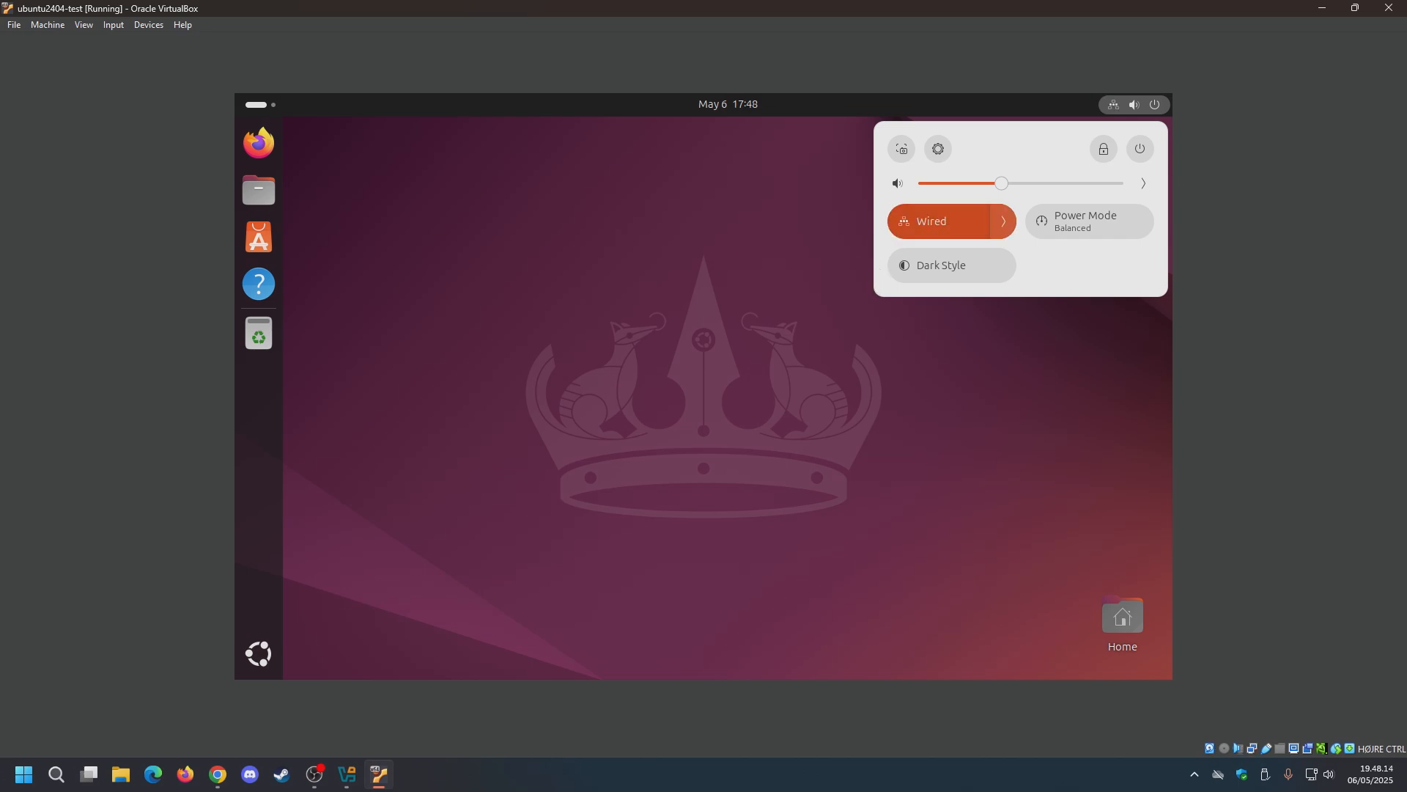
left_click(1021, 367)
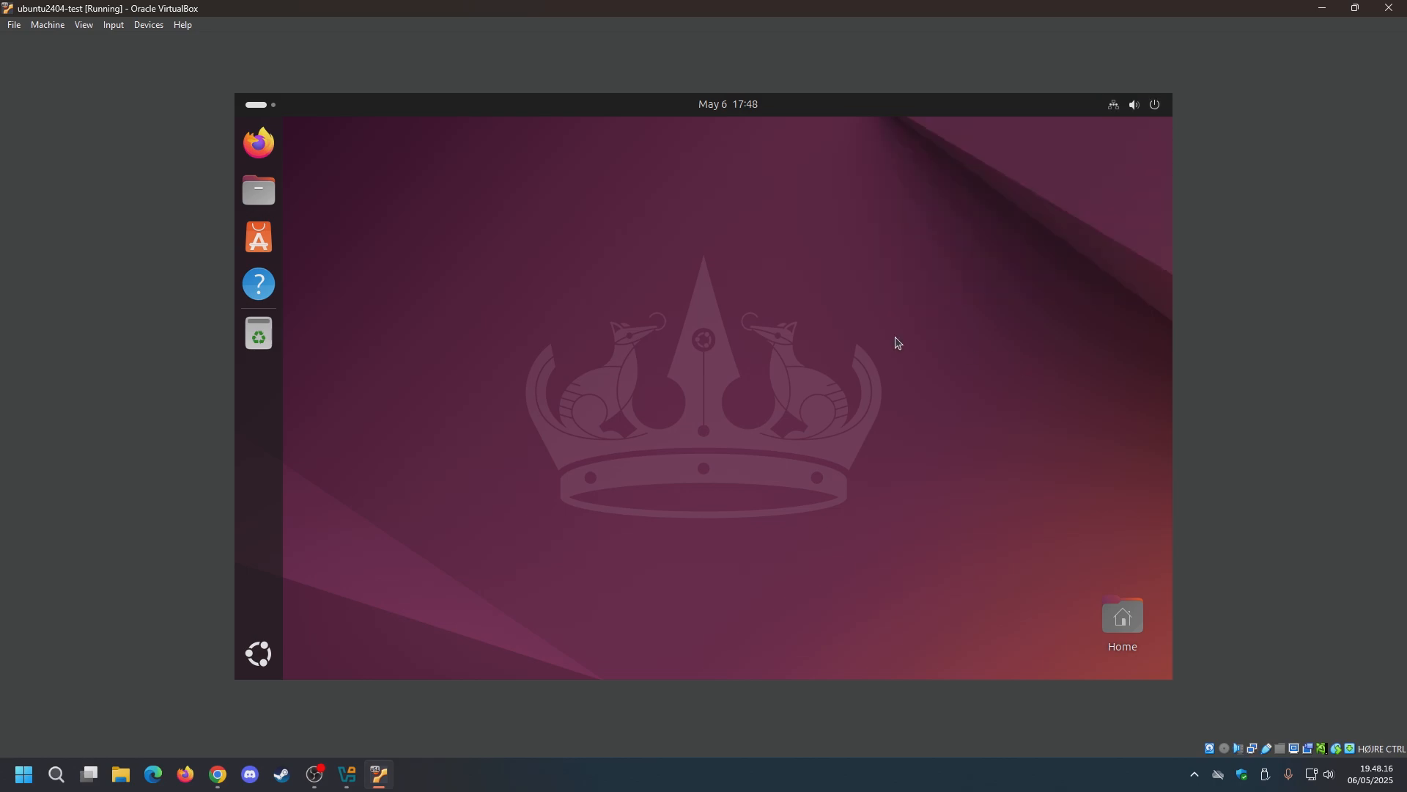
Disconnect the wired connection from the Wired Connections options in quick settings.
left_click(1148, 104)
left_click(1000, 220)
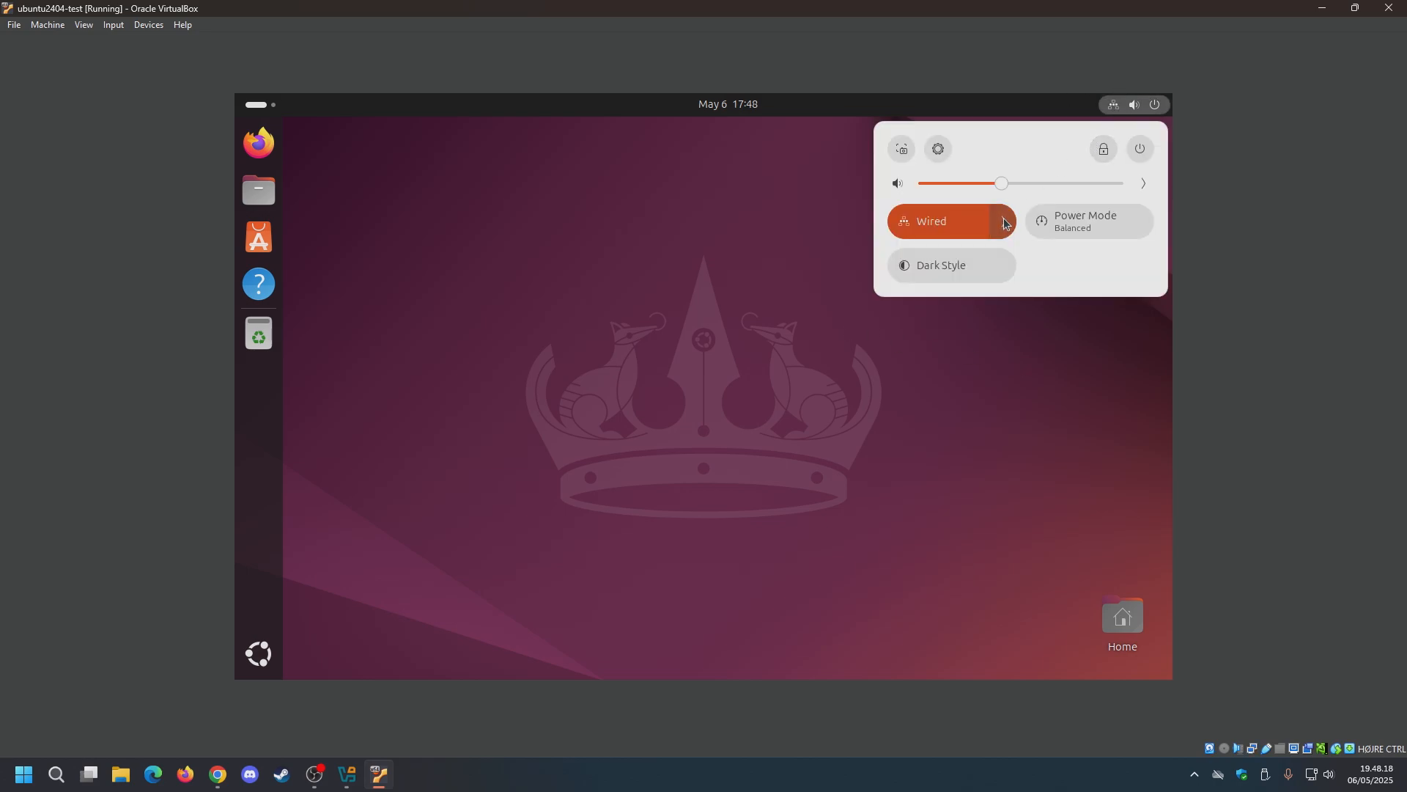
left_click(957, 320)
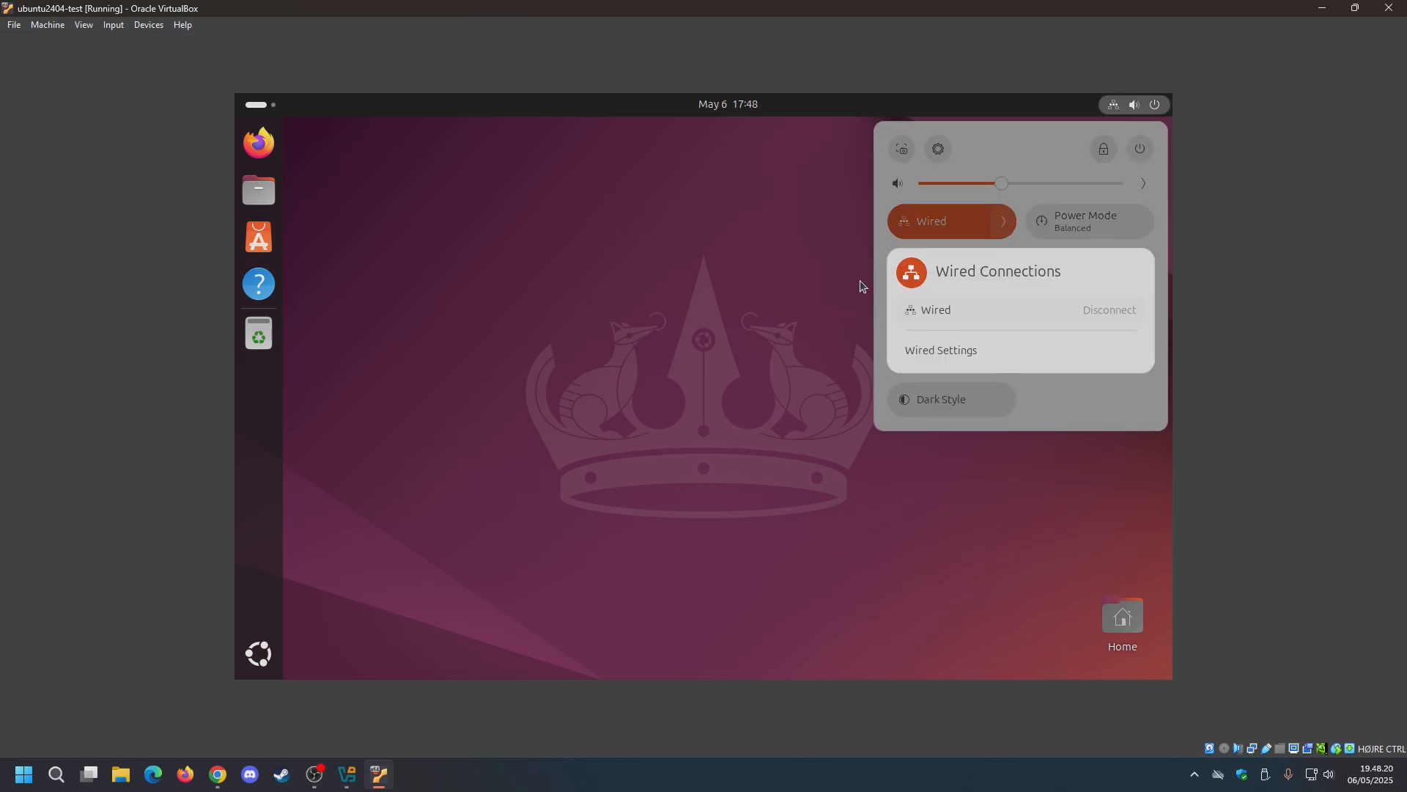
left_click(676, 247)
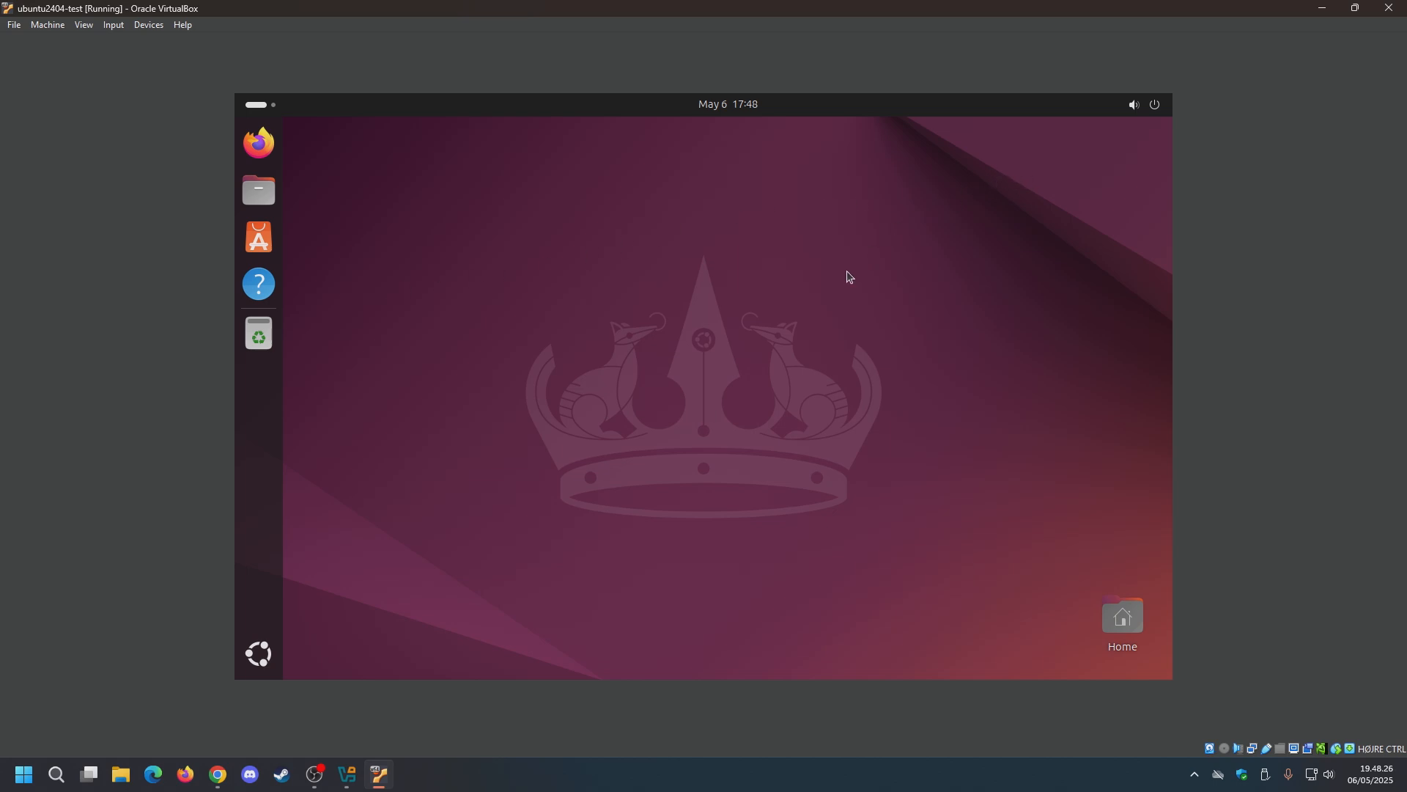
left_click(1142, 105)
Open a guest terminal and run whoami, confirming the user is vboxuser.
left_click(777, 285)
key("ctrl+alt+t")
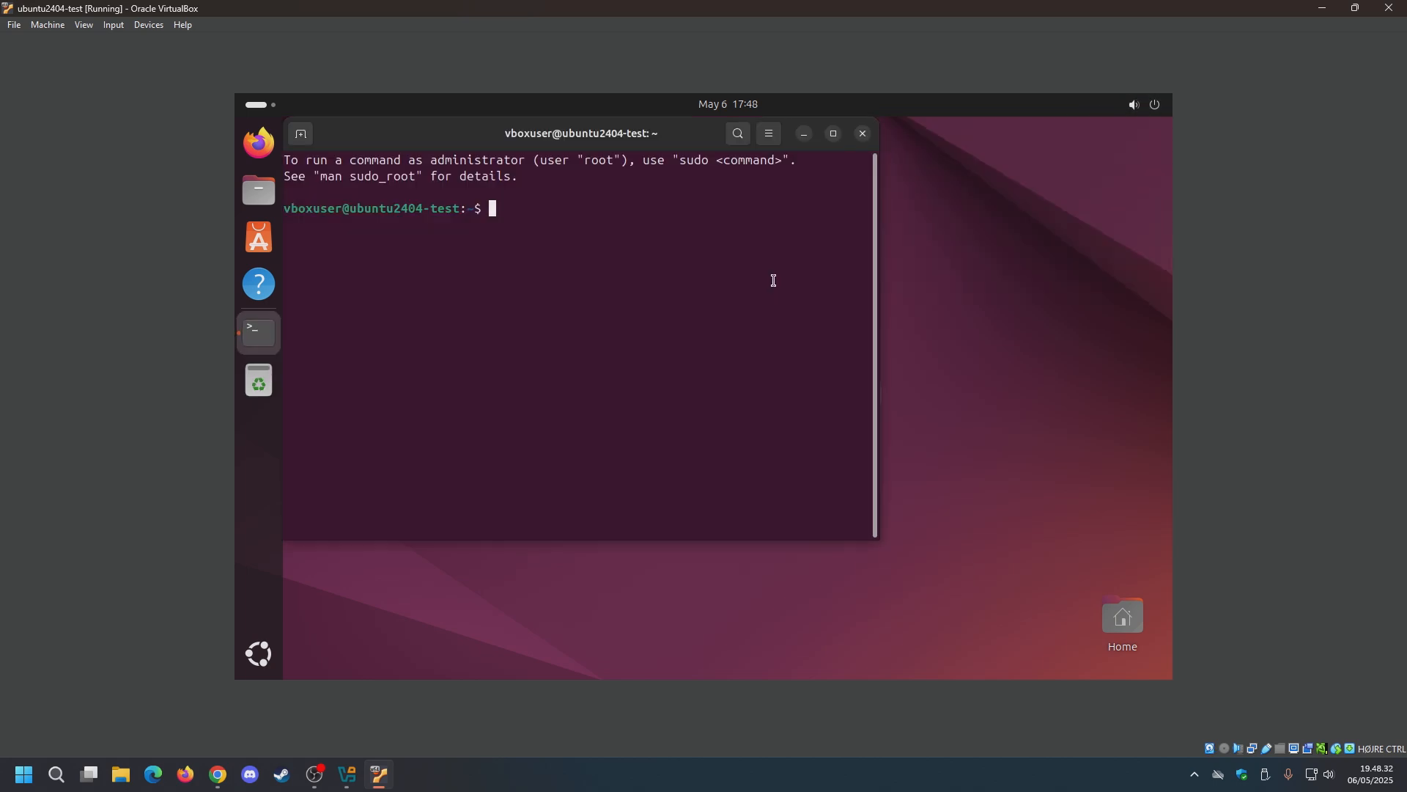
left_click_drag(777, 175, 793, 183)
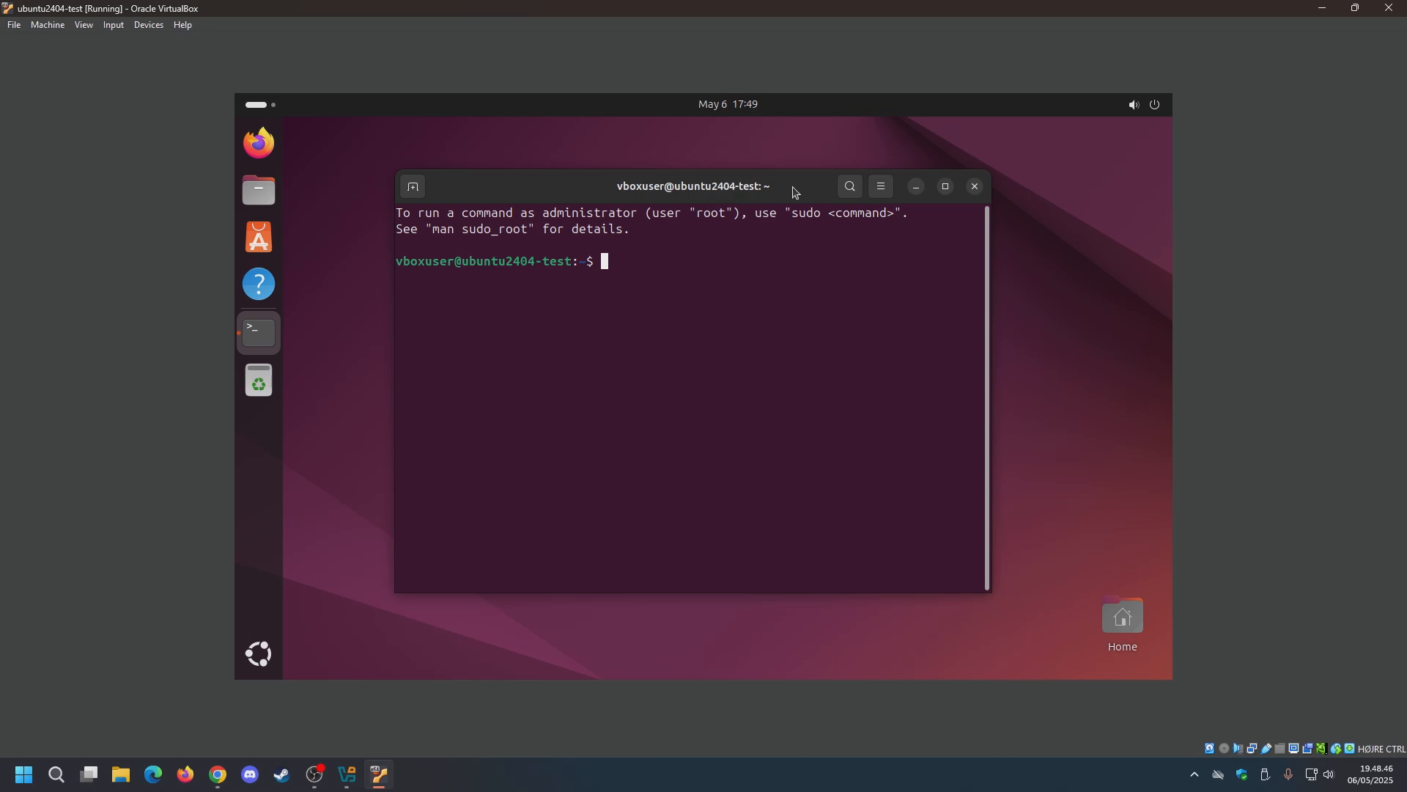
type("whoami")
key("Return")
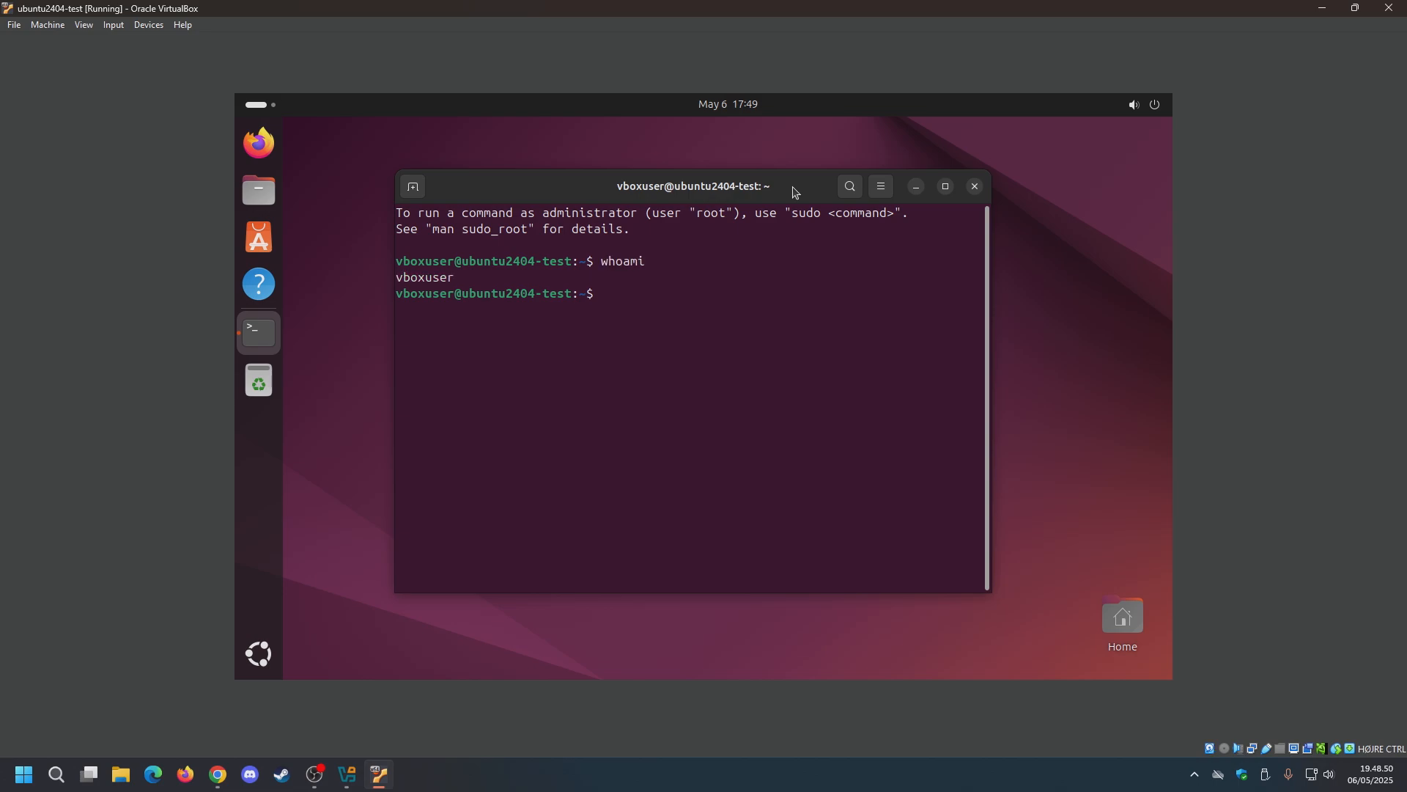
left_click_drag(454, 279, 571, 295)
left_click(416, 321)
left_click(467, 279)
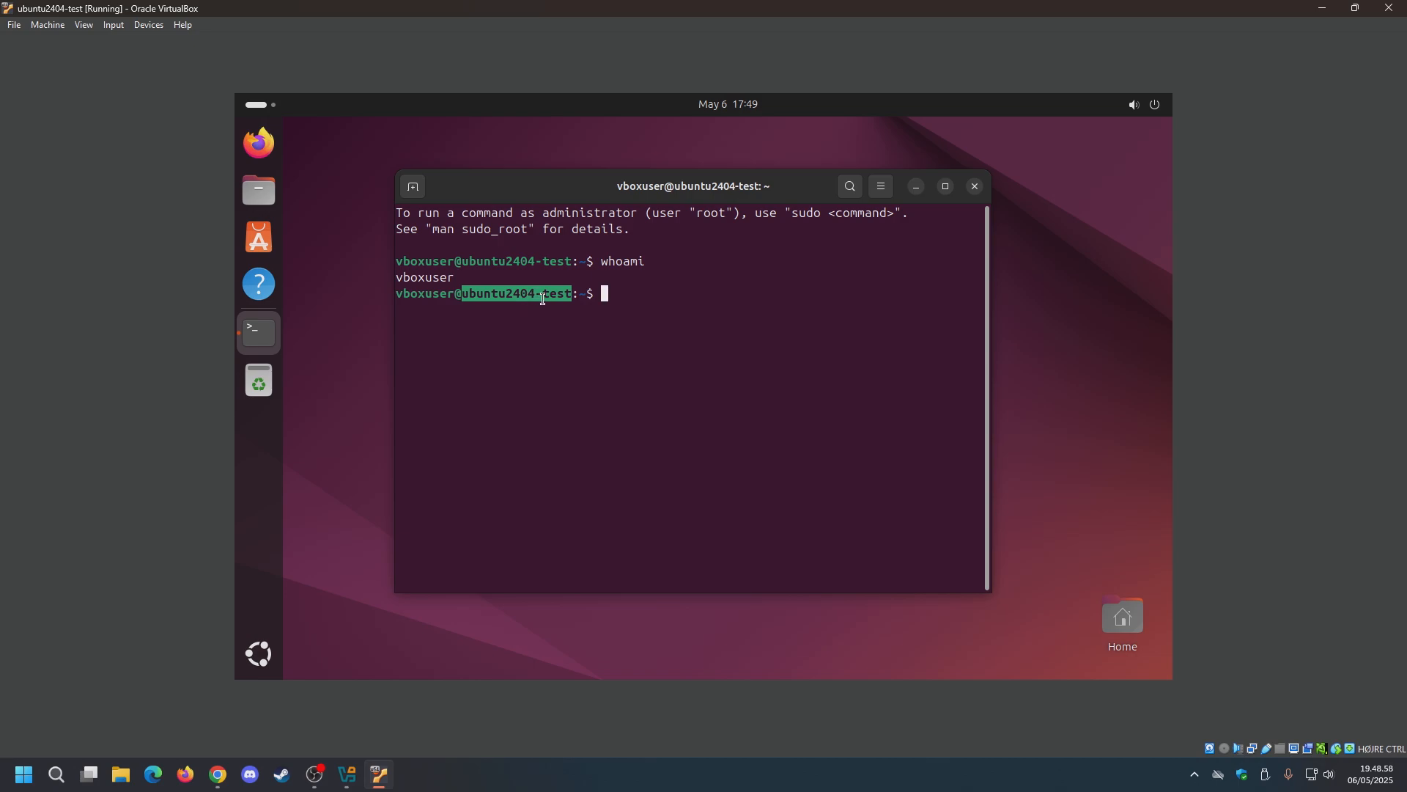
left_click(652, 294)
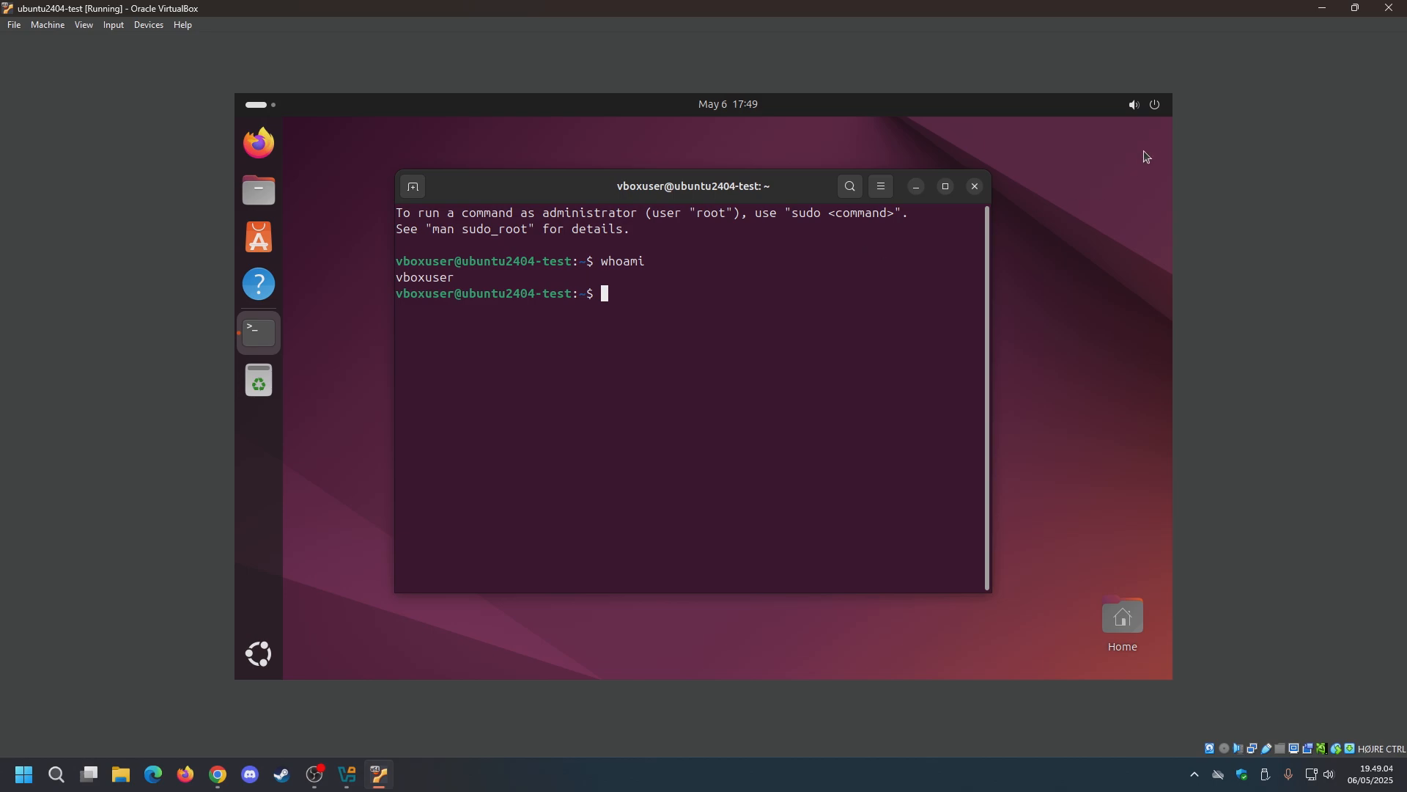
Switch wired networking back on in quick settings and close the terminal.
left_click(1129, 107)
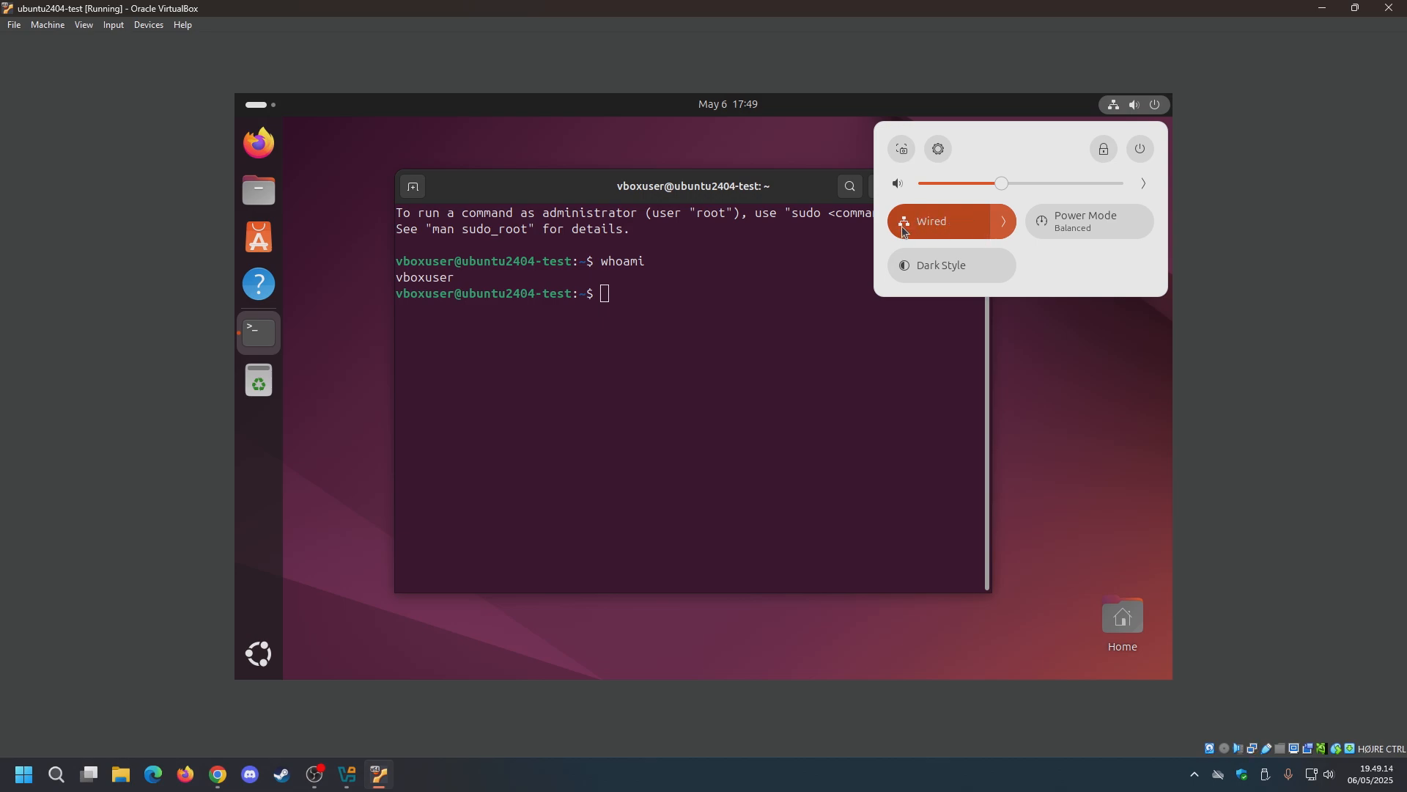
left_click(843, 313)
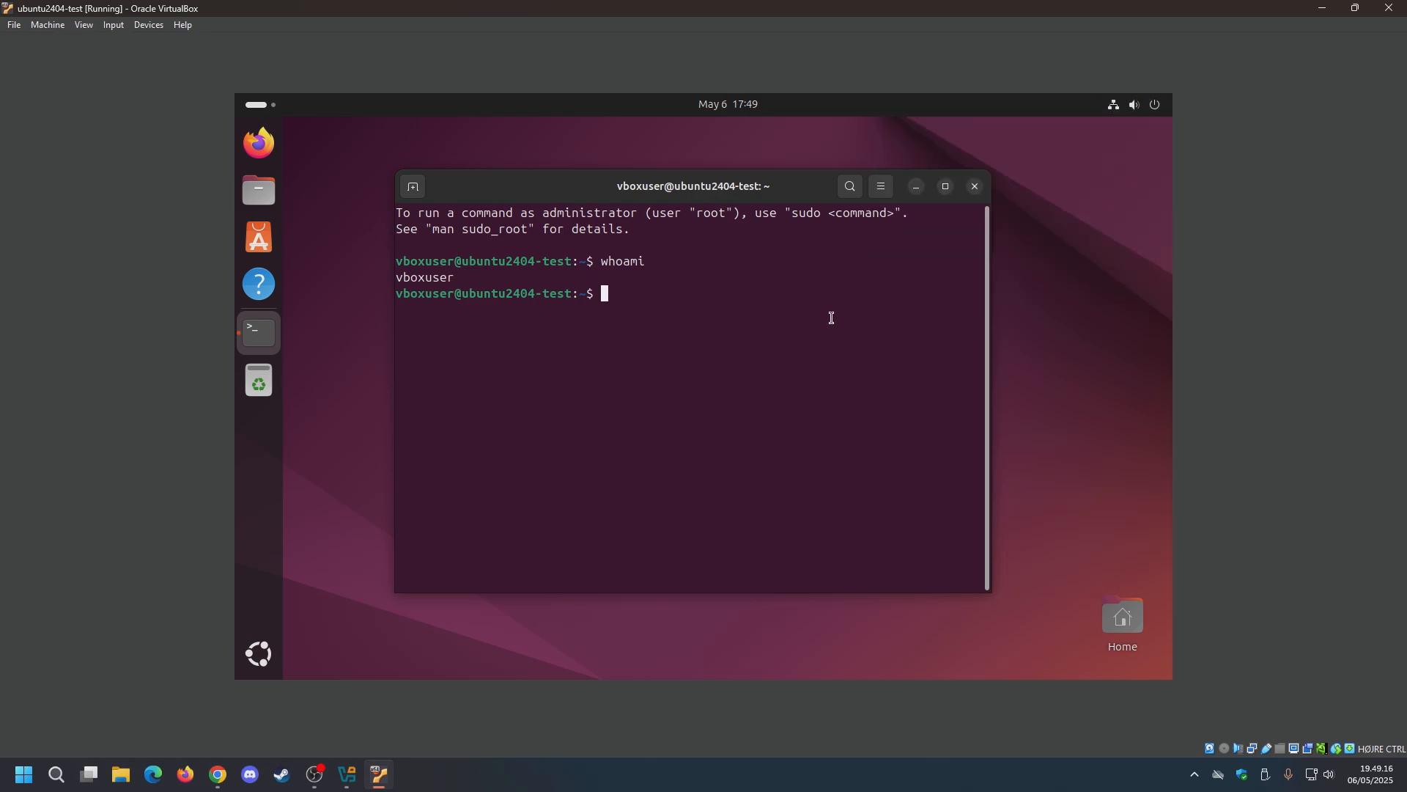
left_click(975, 186)
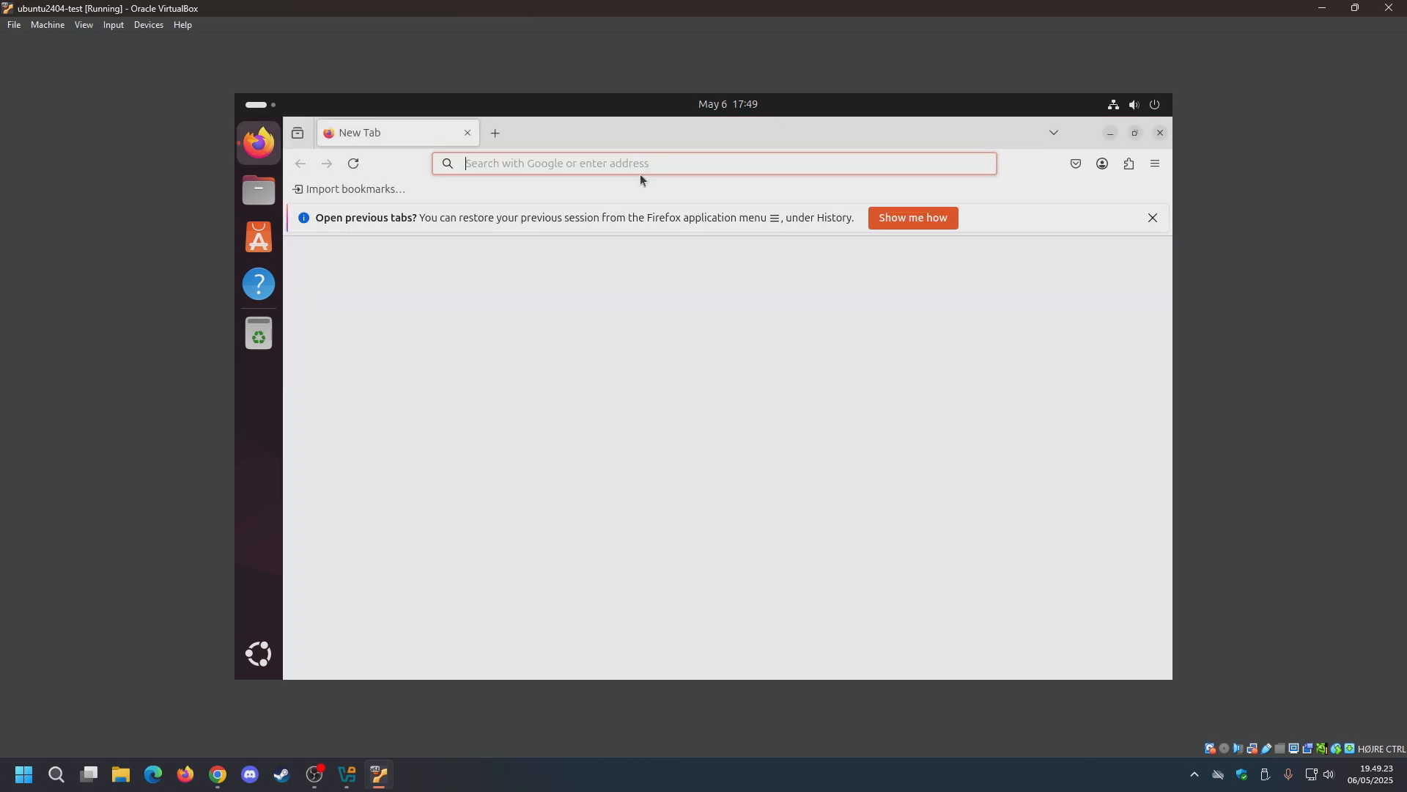
Load google.com in Firefox, skipping tab restore and declining to translate the Danish page.
left_click(1153, 218)
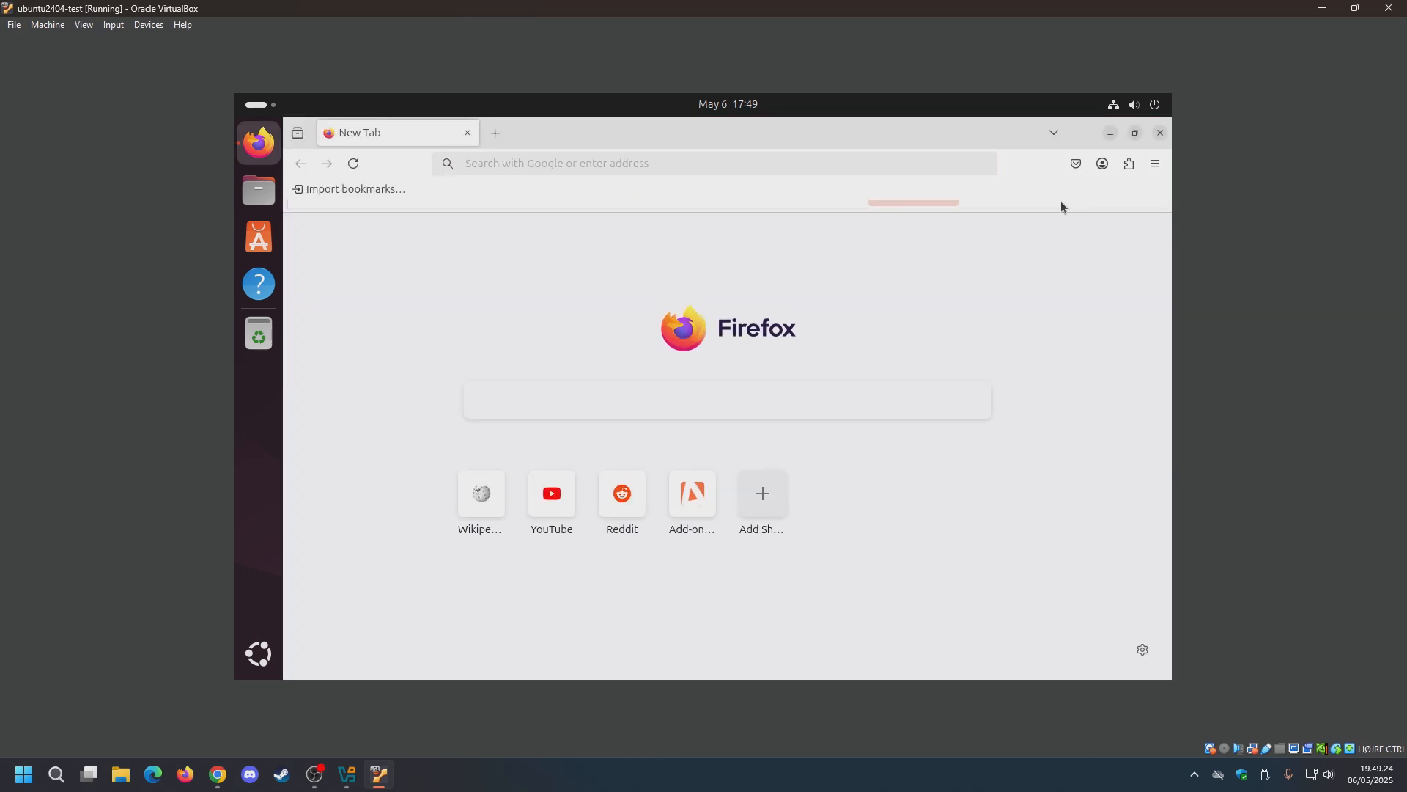
left_click(769, 166)
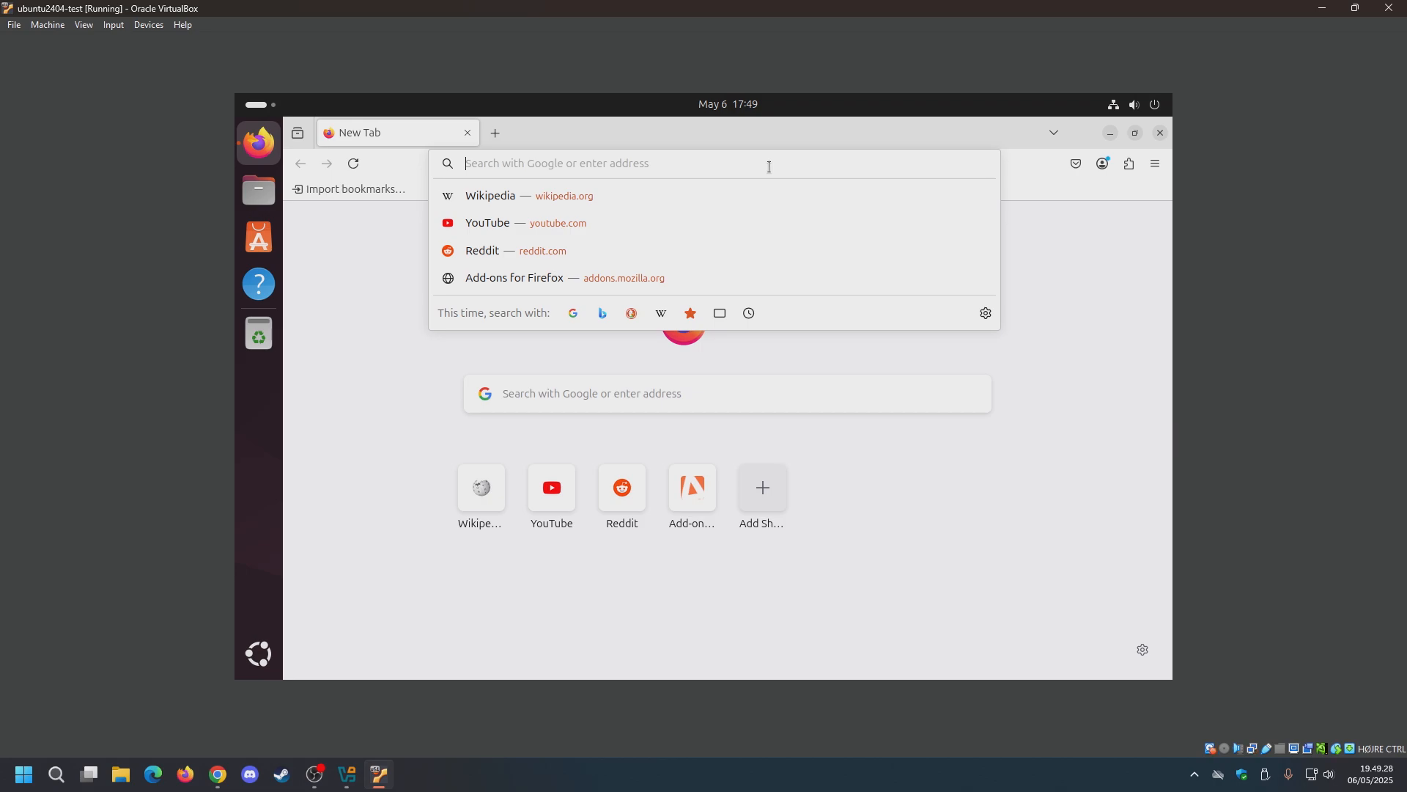
type("google.com")
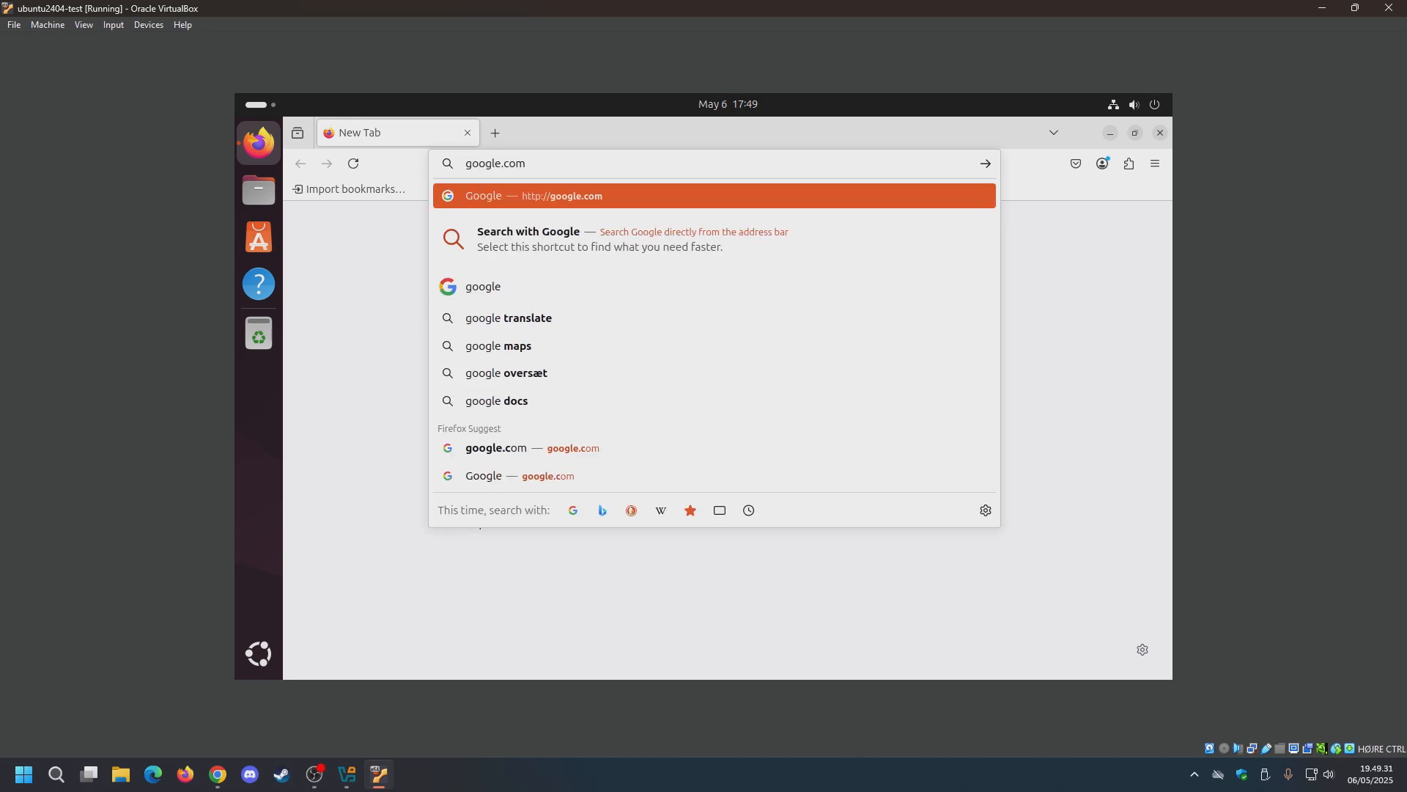
key("Return")
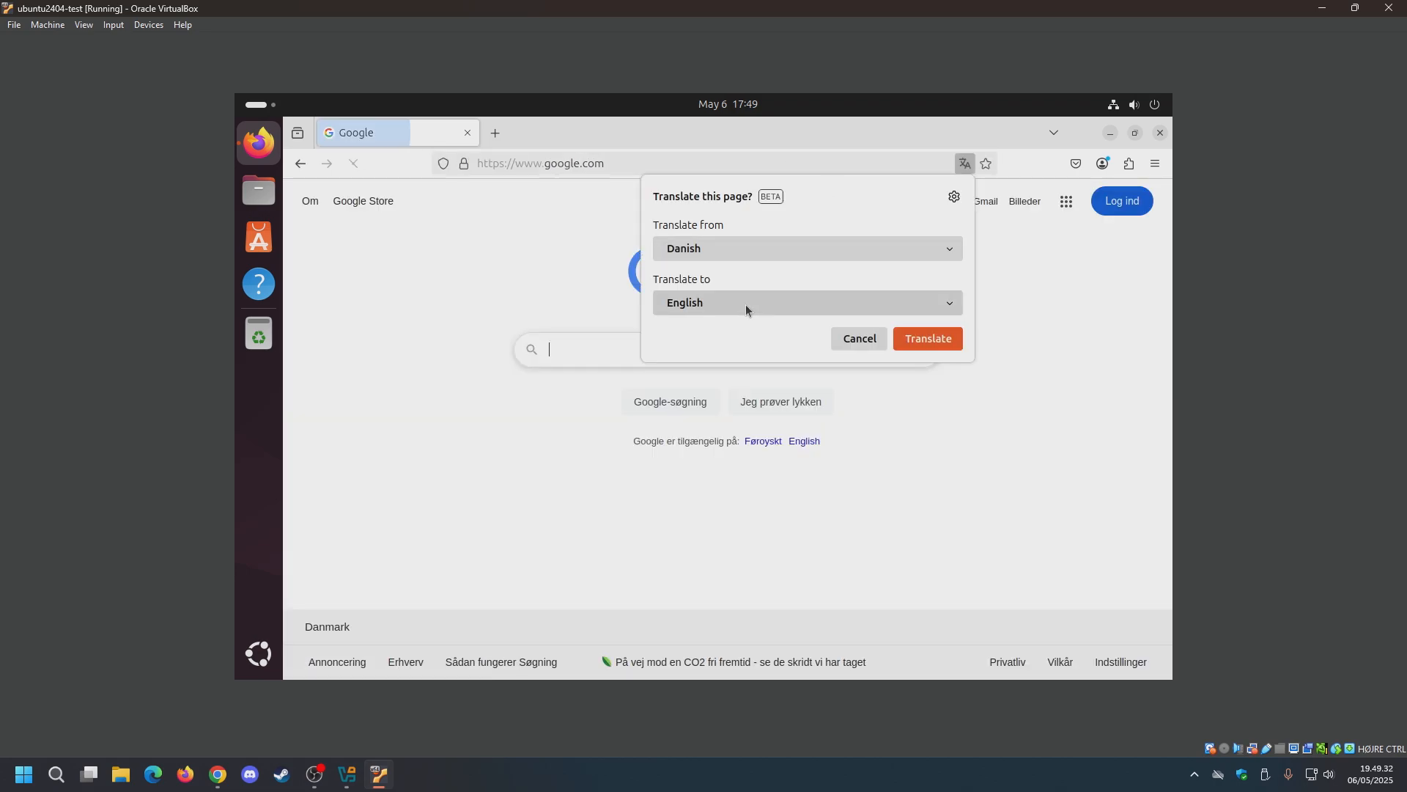
left_click(873, 337)
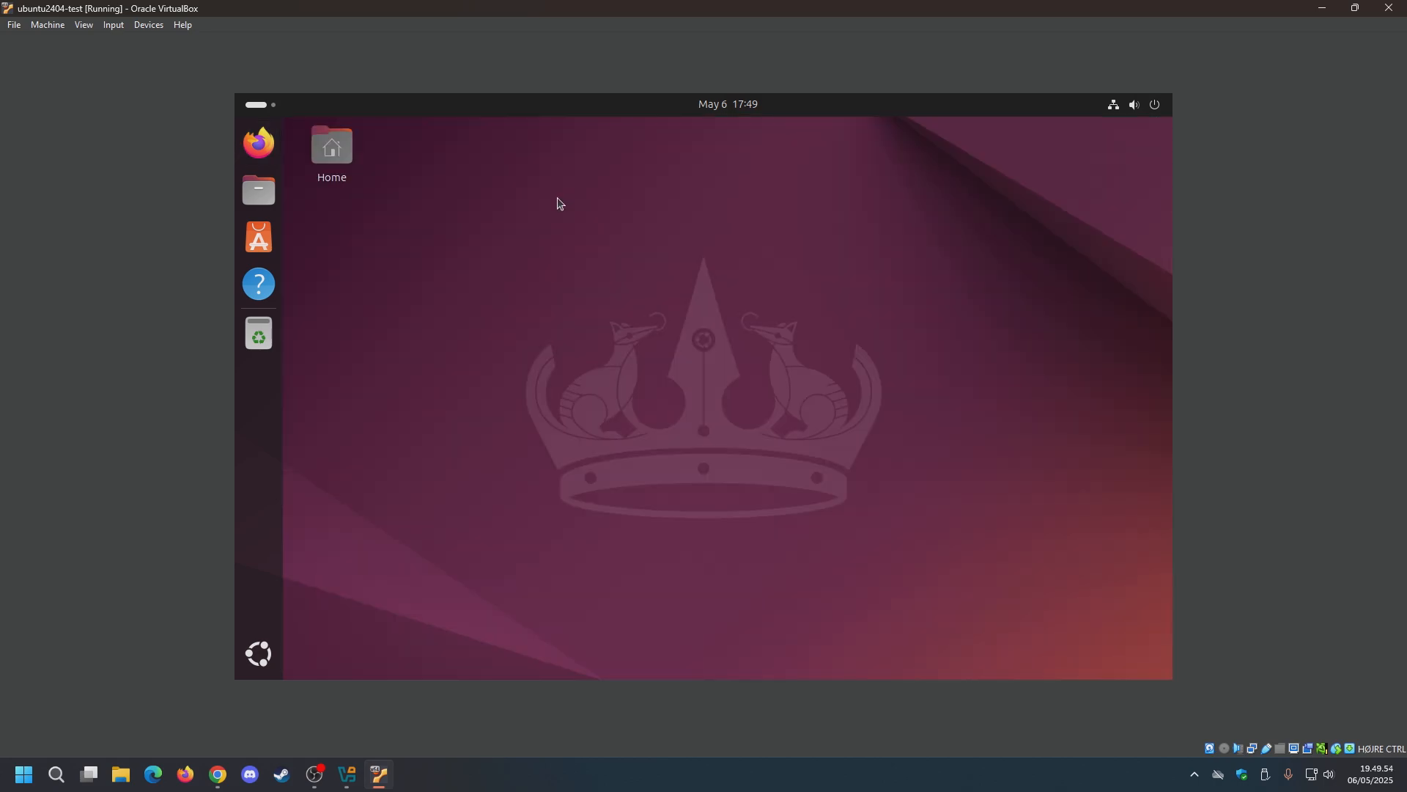